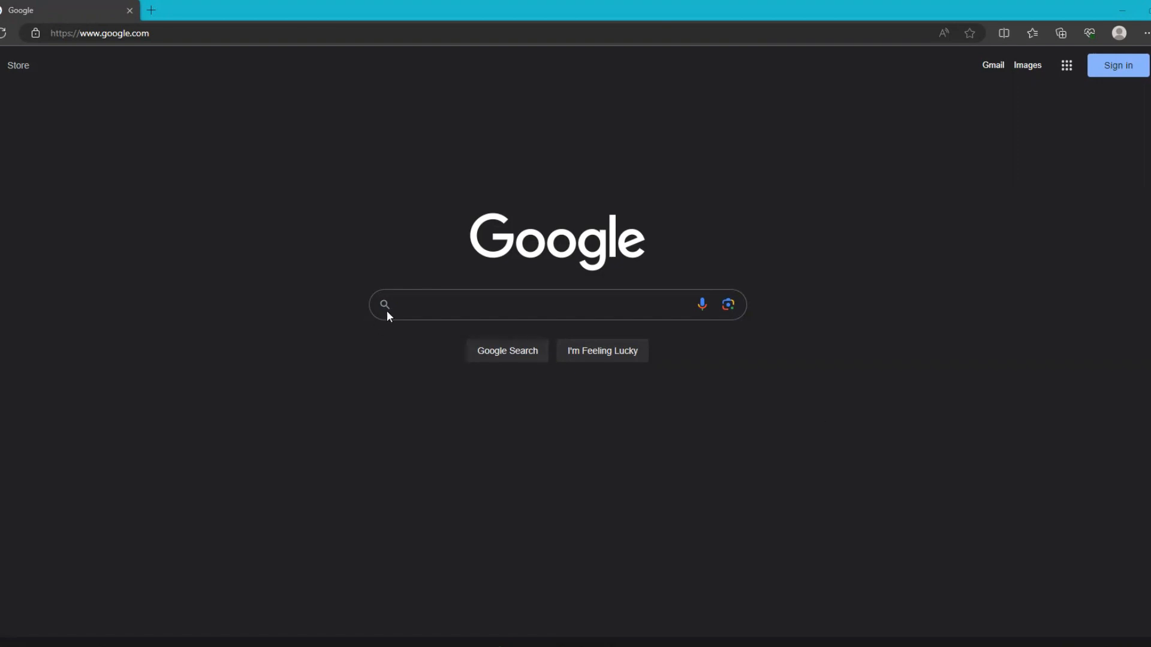
Search Google for "nmbon" and open the New Mexico Board of Nursing website from the results
{"action": "left_click", "coordinate": [441, 300]}
{"action": "type", "text": "nmbon"}
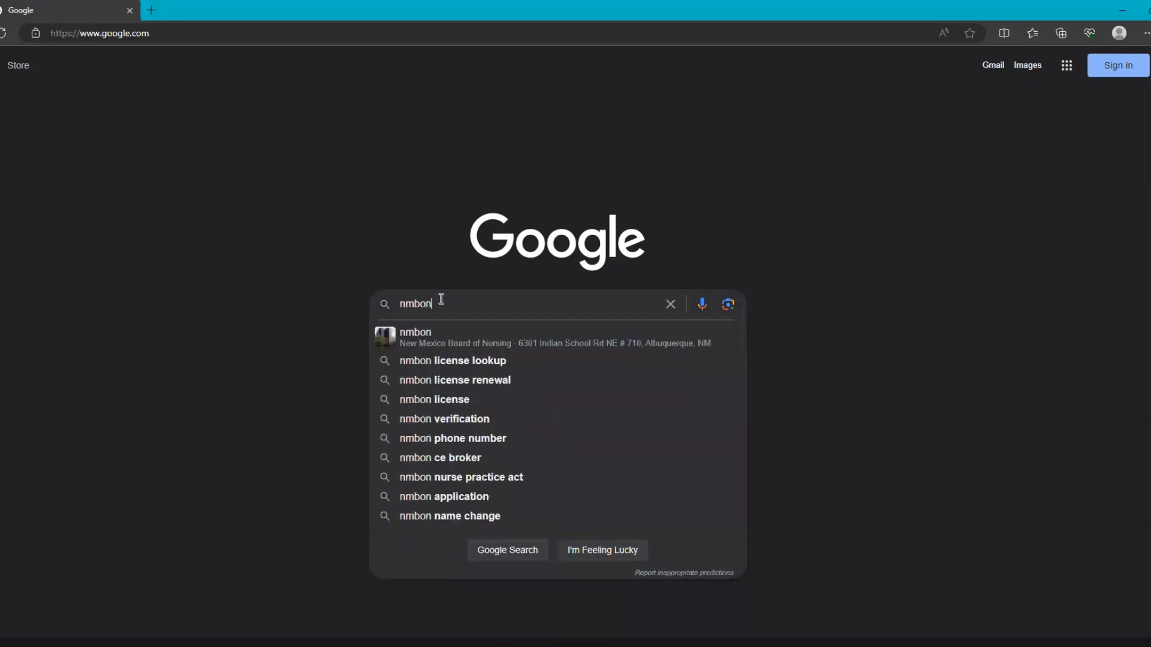
{"action": "key", "text": "Down"}
{"action": "key", "text": "Return"}
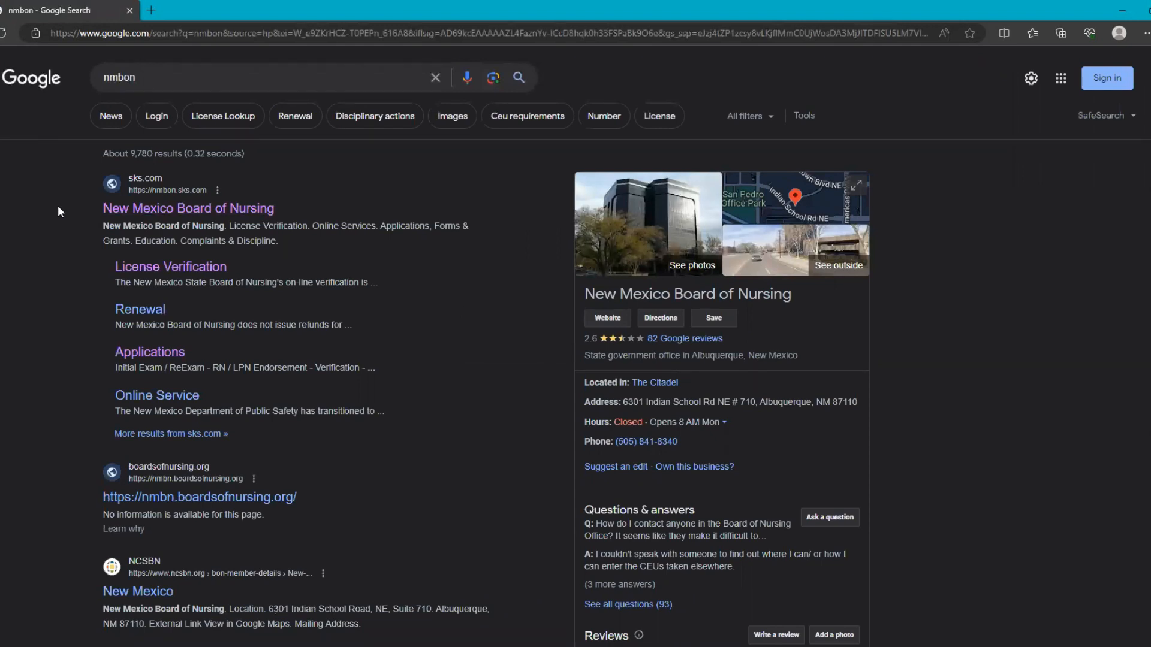
{"action": "left_click_drag", "start_coordinate": [98, 211], "coordinate": [276, 211]}
{"action": "left_click", "coordinate": [198, 188]}
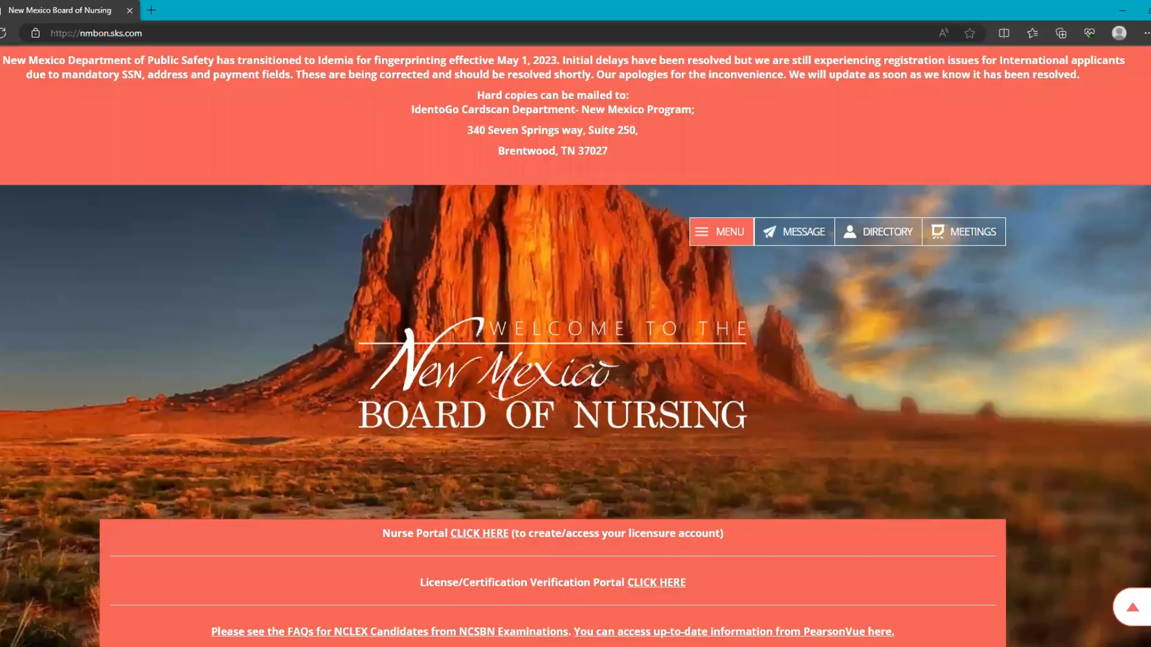
Go to the Applications, Forms & Grants page and from there to its parent Applications page
{"action": "scroll", "coordinate": [825, 359], "scroll_direction": "down", "scroll_amount": 3}
{"action": "scroll", "coordinate": [672, 378], "scroll_direction": "down", "scroll_amount": 4}
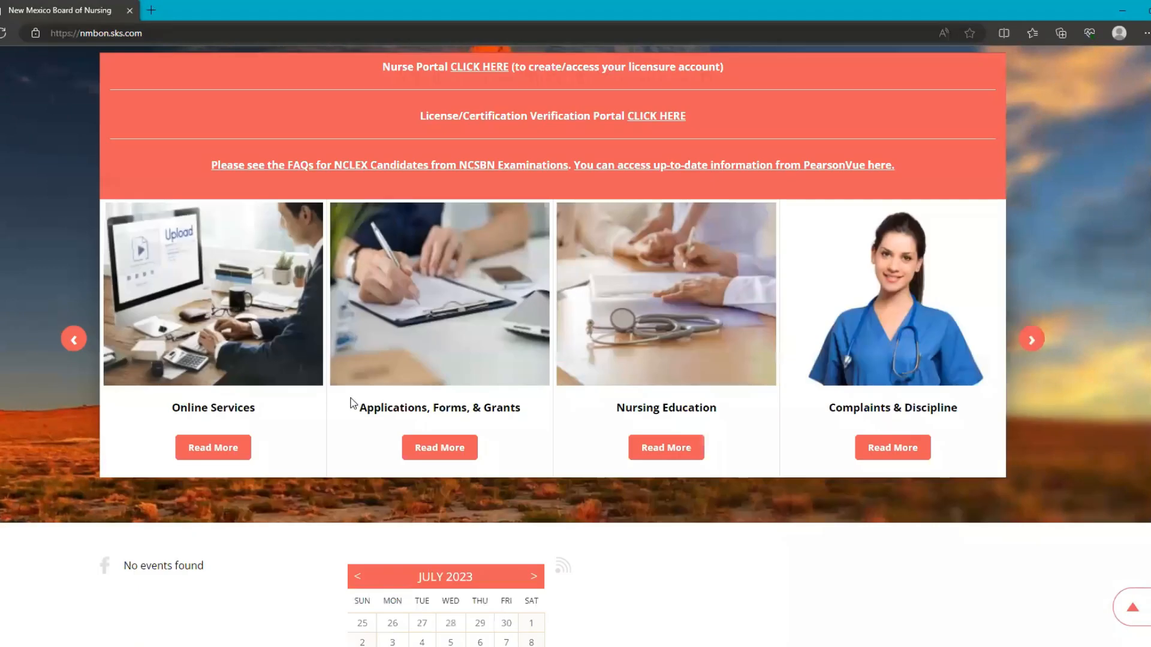
{"action": "left_click", "coordinate": [378, 375]}
{"action": "left_click_drag", "start_coordinate": [234, 401], "coordinate": [461, 414]}
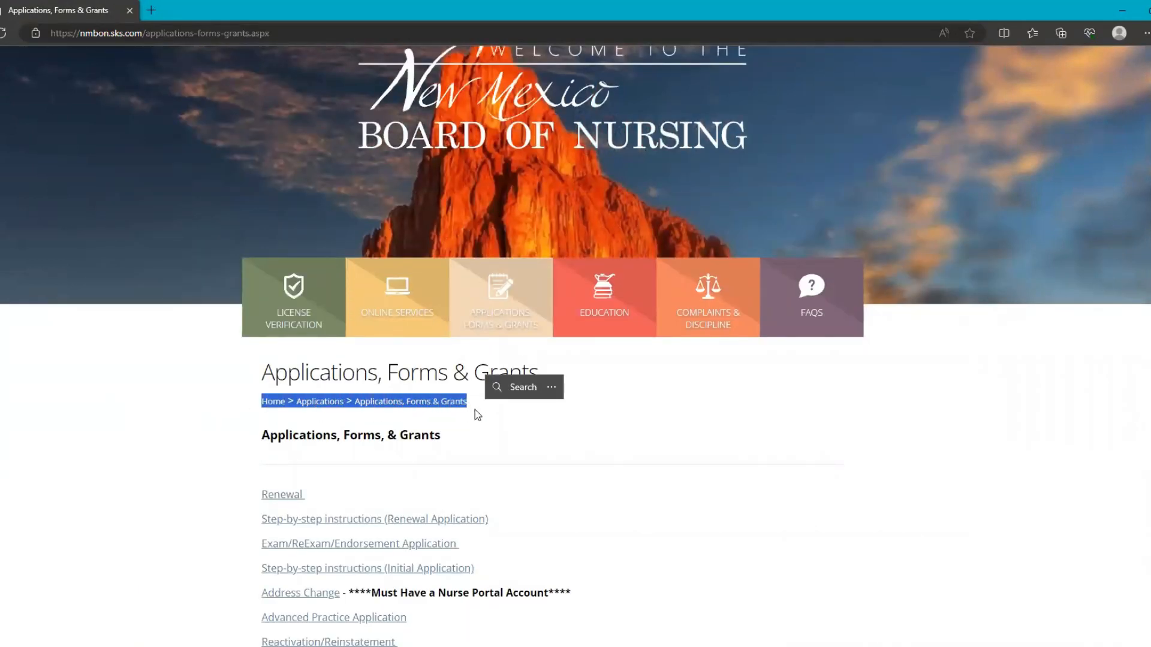
{"action": "left_click", "coordinate": [319, 402]}
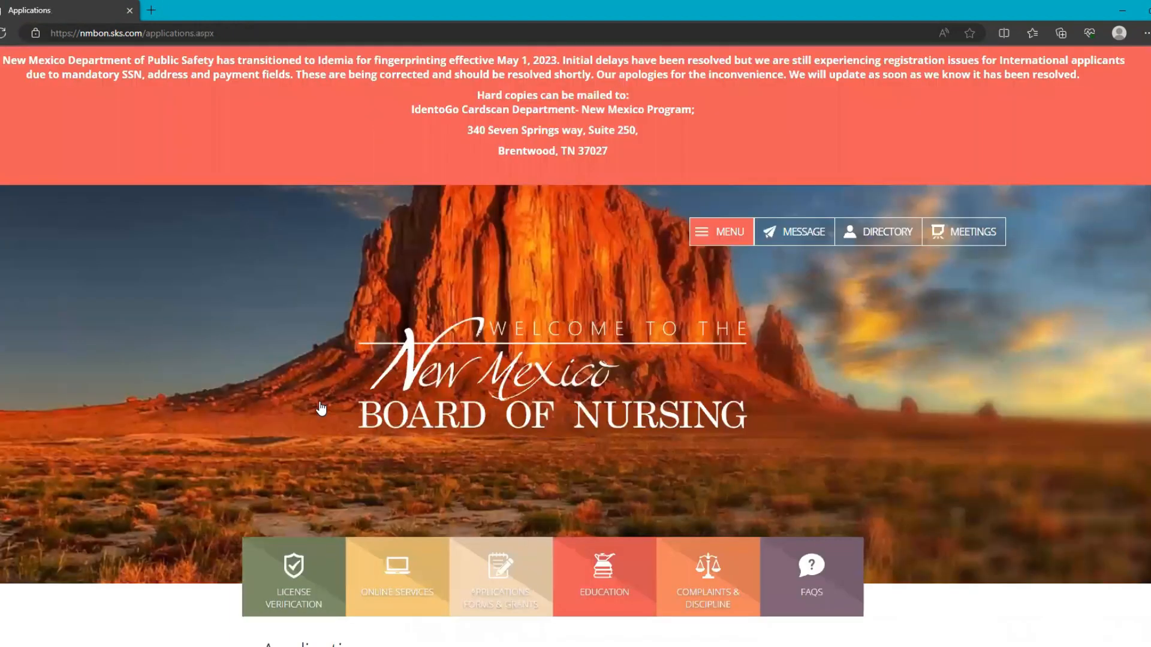
Find the RN/LPN Initial Exam entry in the applications list and open its page
{"action": "scroll", "coordinate": [387, 333], "scroll_direction": "down", "scroll_amount": 1}
{"action": "scroll", "coordinate": [387, 333], "scroll_direction": "down", "scroll_amount": 11}
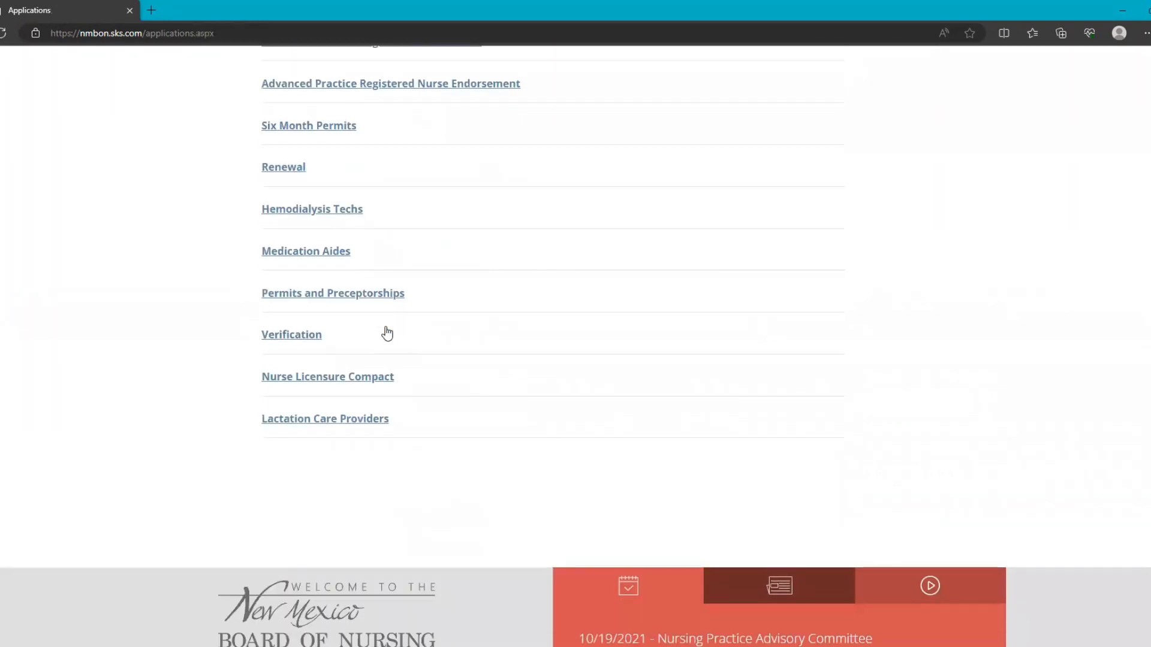
{"action": "scroll", "coordinate": [386, 333], "scroll_direction": "up", "scroll_amount": 4}
{"action": "mouse_move", "coordinate": [259, 236]}
{"action": "left_mouse_down"}
{"action": "mouse_move", "coordinate": [271, 236]}
{"action": "mouse_move", "coordinate": [257, 238]}
{"action": "left_mouse_up"}
{"action": "left_click_drag", "start_coordinate": [364, 237], "coordinate": [331, 238]}
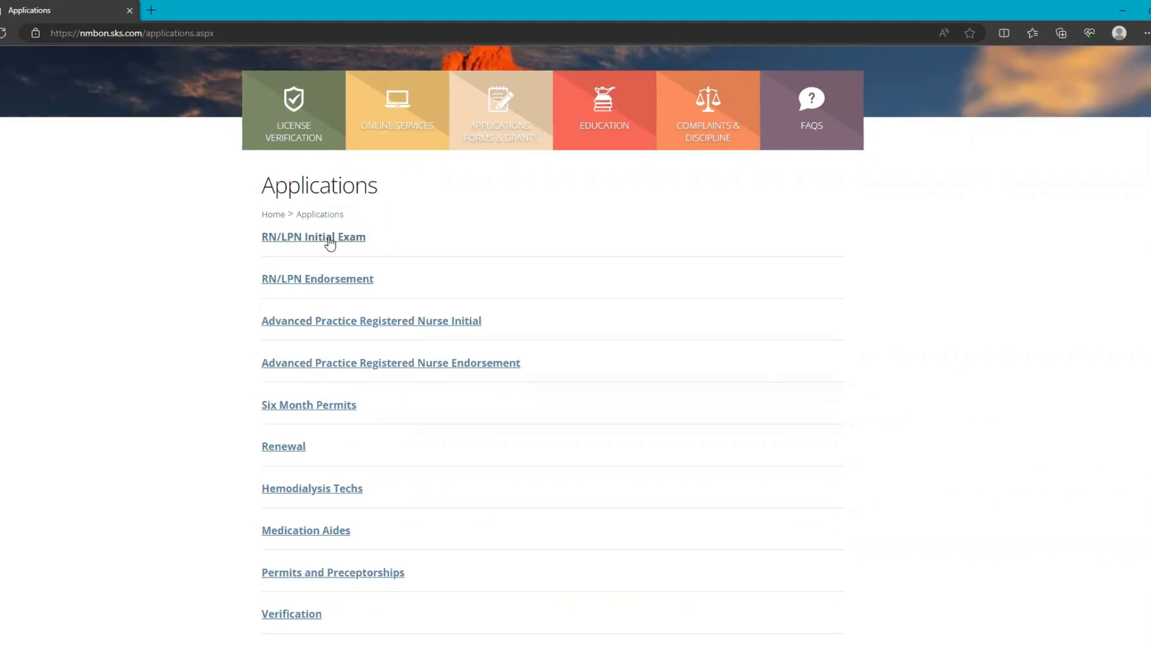
{"action": "left_click", "coordinate": [330, 241]}
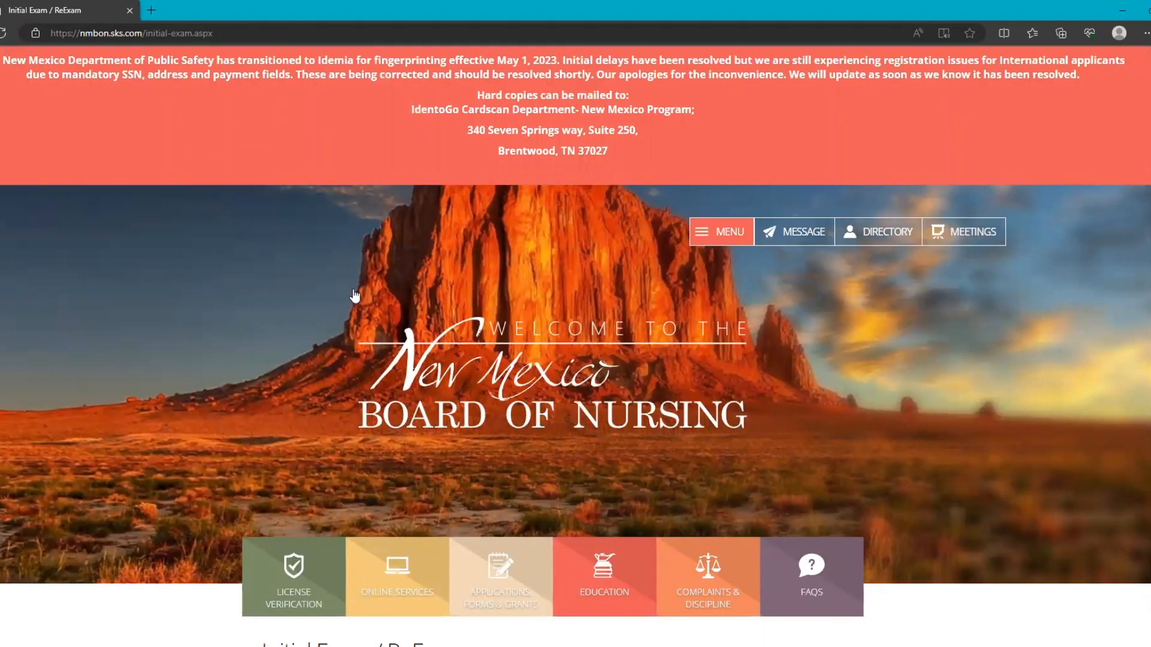
Examine the initial licensure eligibility requirements and the steps for Domestic Educated Nurses, especially Step 1 on official transcripts
{"action": "scroll", "coordinate": [355, 294], "scroll_direction": "down", "scroll_amount": 5}
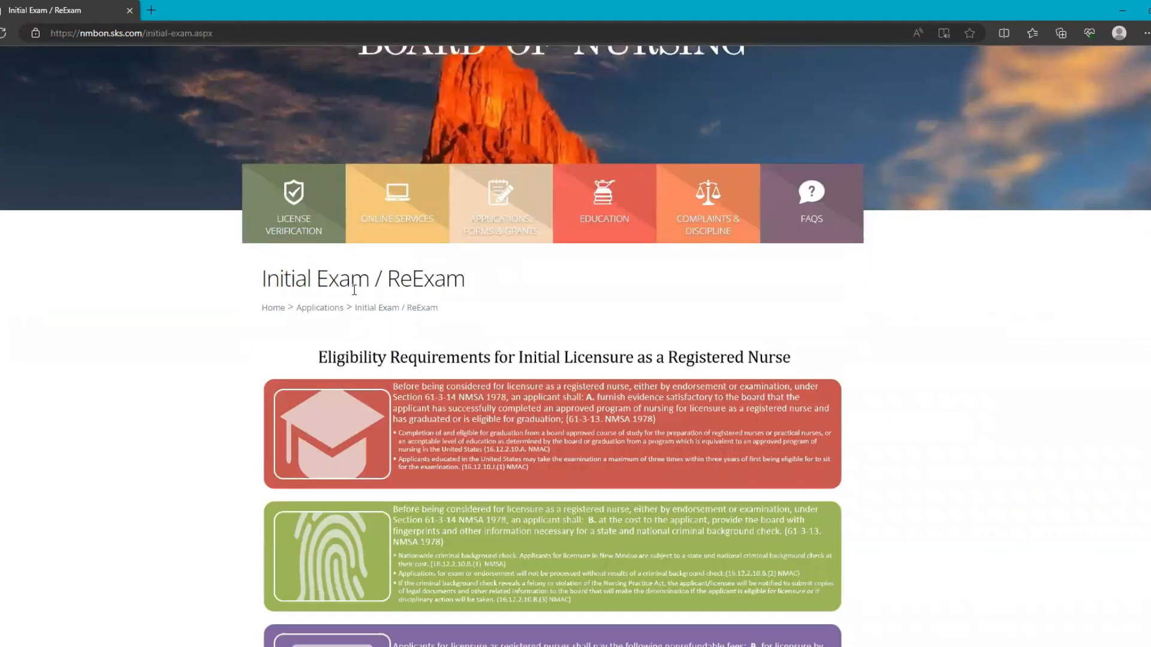
{"action": "scroll", "coordinate": [355, 292], "scroll_direction": "down", "scroll_amount": 2}
{"action": "scroll", "coordinate": [354, 294], "scroll_direction": "down", "scroll_amount": 2}
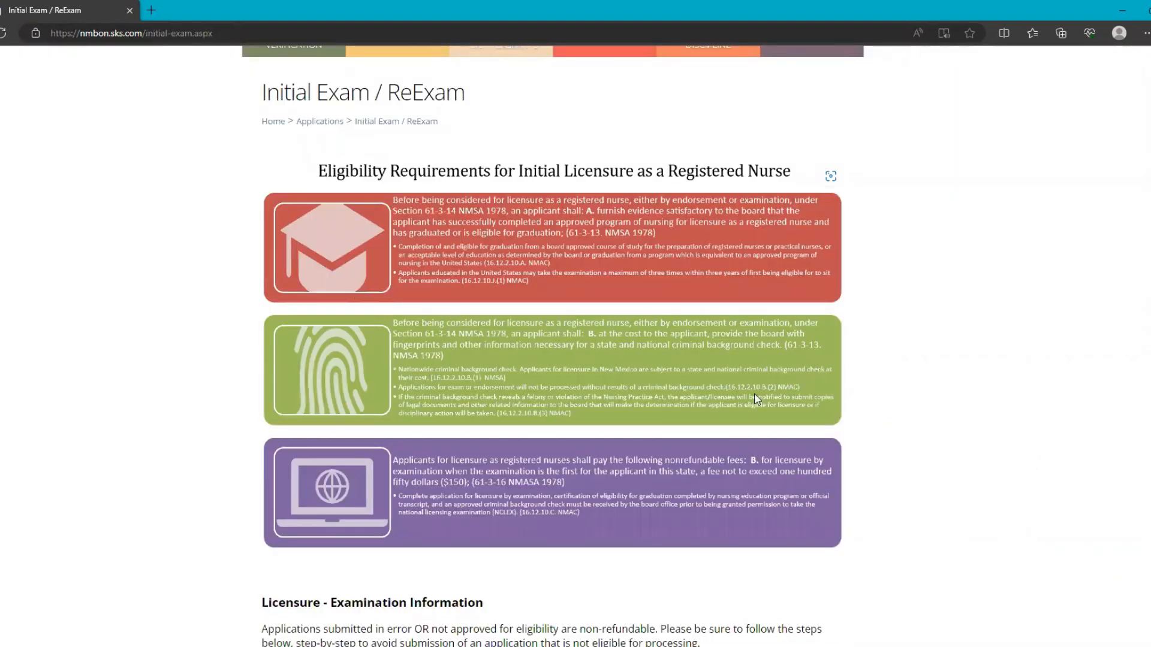
{"action": "scroll", "coordinate": [481, 444], "scroll_direction": "down", "scroll_amount": 10}
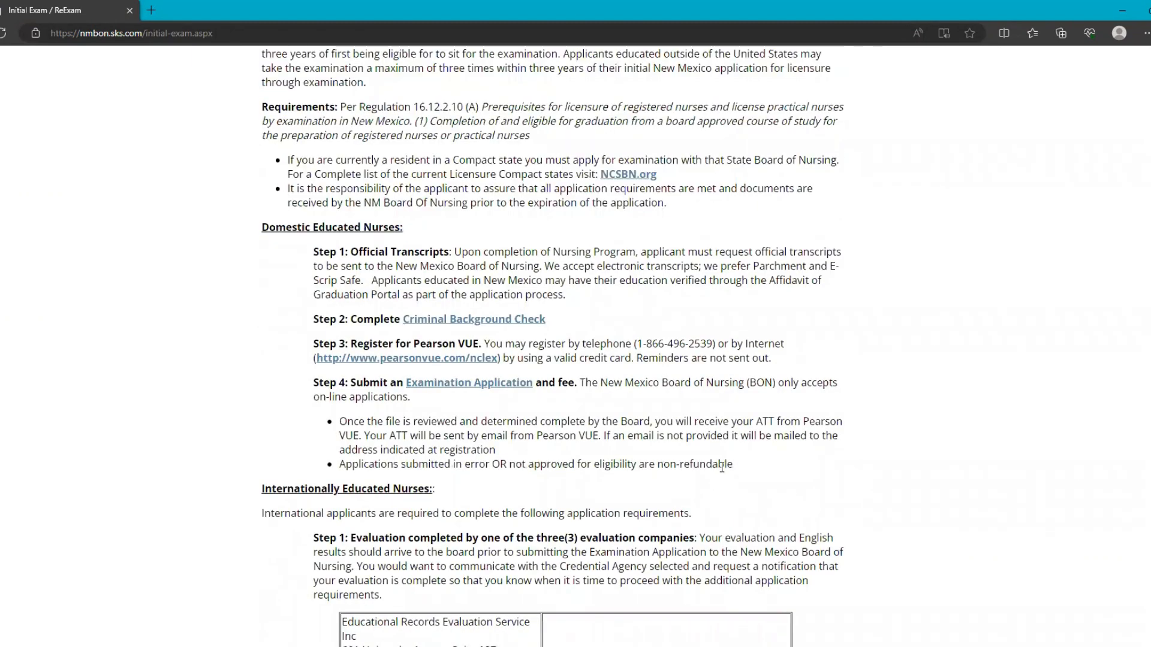
{"action": "left_click_drag", "start_coordinate": [733, 464], "coordinate": [266, 232]}
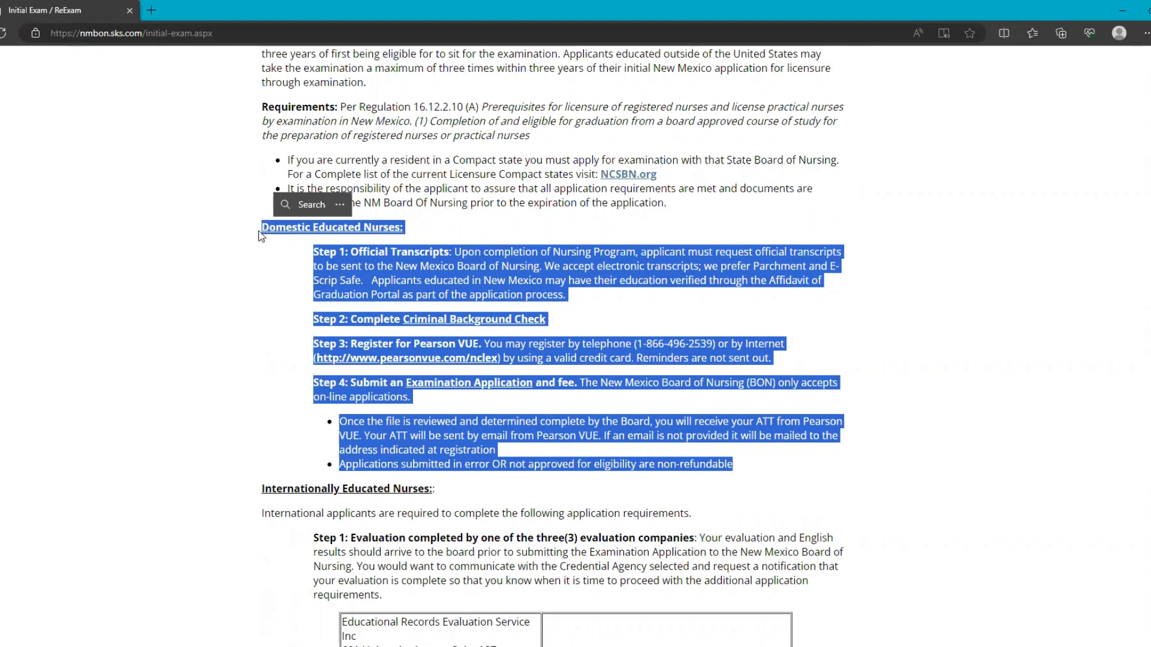
{"action": "left_click", "coordinate": [865, 324]}
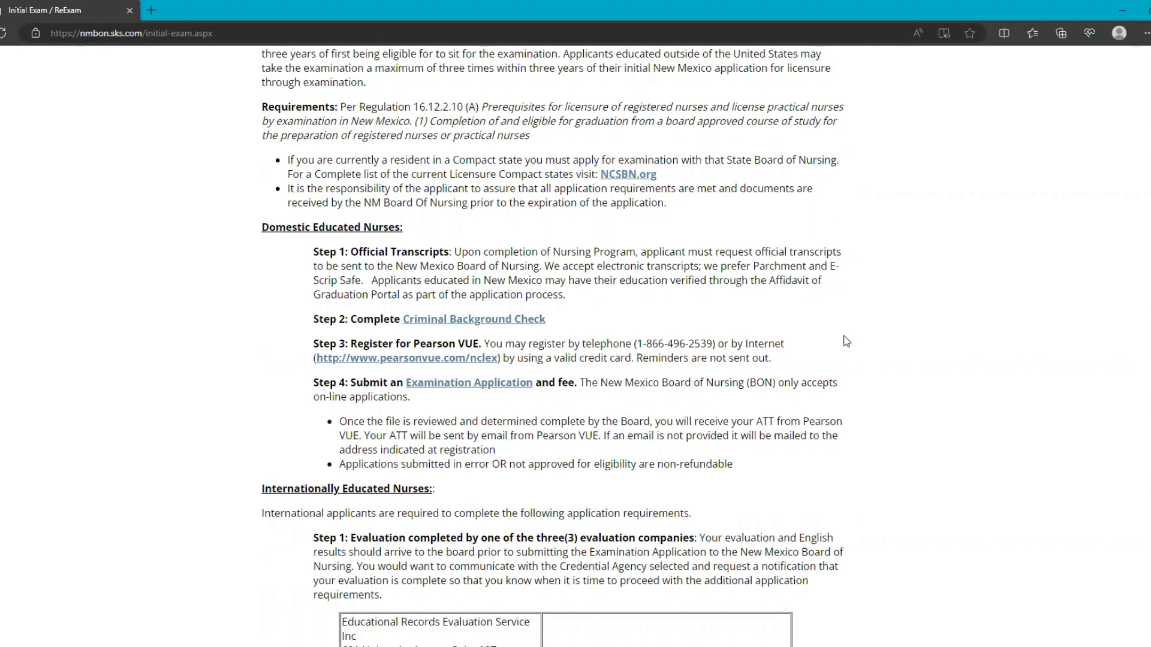
{"action": "left_click_drag", "start_coordinate": [566, 295], "coordinate": [316, 259]}
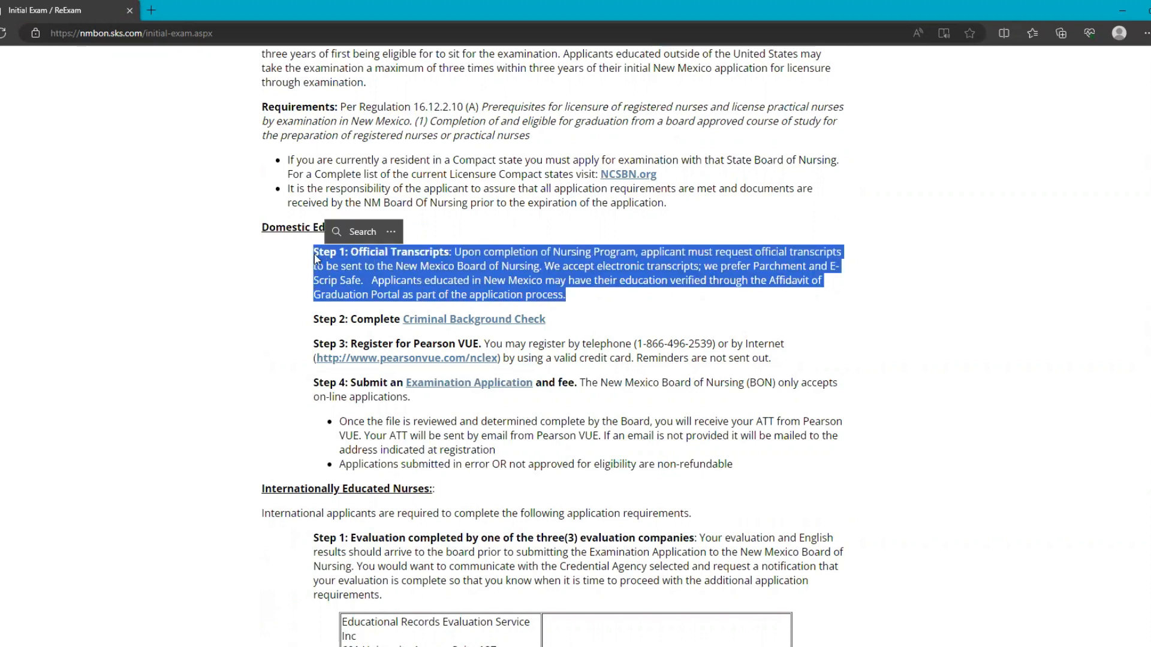
{"action": "left_click", "coordinate": [347, 248]}
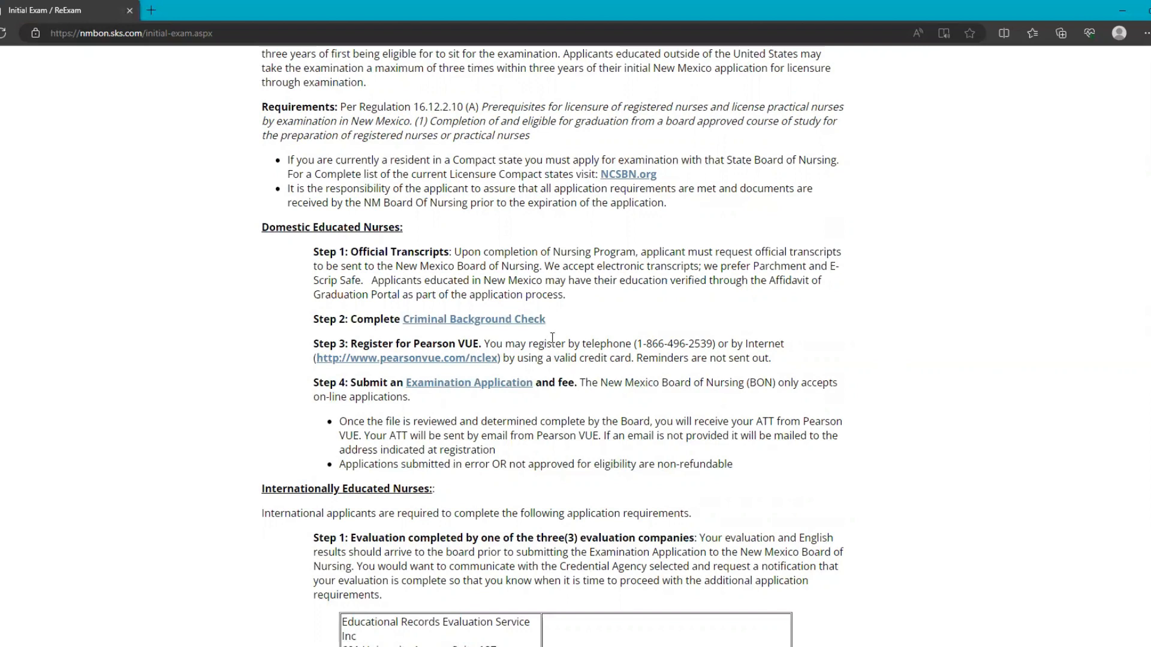
Follow the Examination Application link to the Nurse Portal and begin applying for a license
{"action": "left_click", "coordinate": [489, 387]}
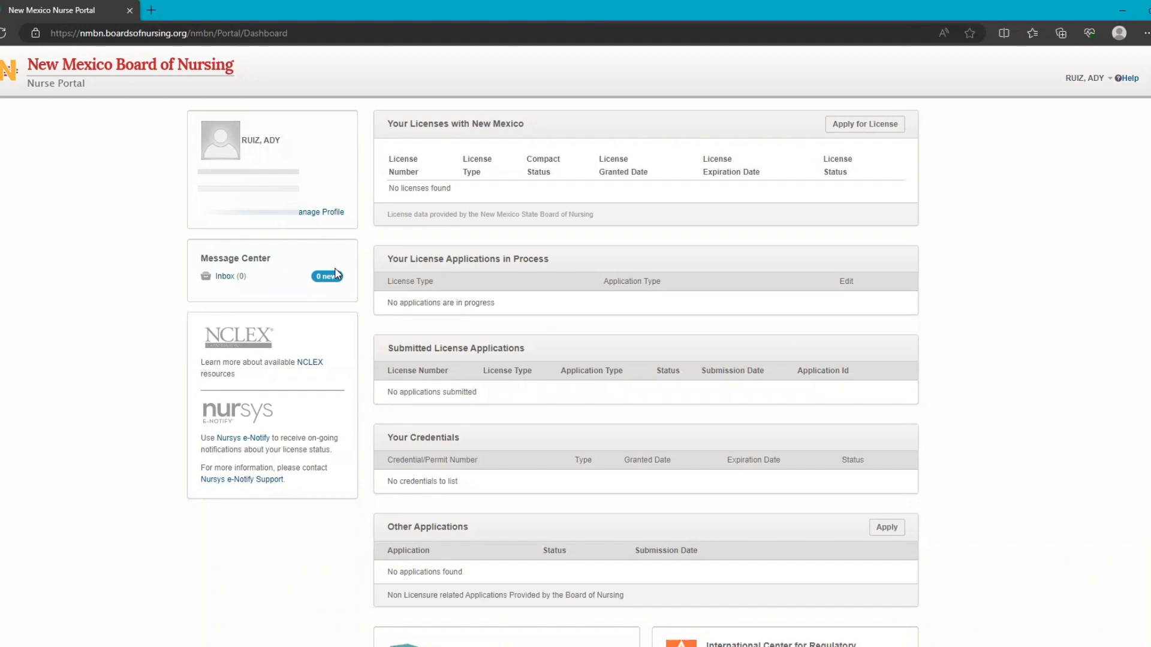
{"action": "left_click_drag", "start_coordinate": [827, 125], "coordinate": [906, 126]}
{"action": "left_click", "coordinate": [882, 126]}
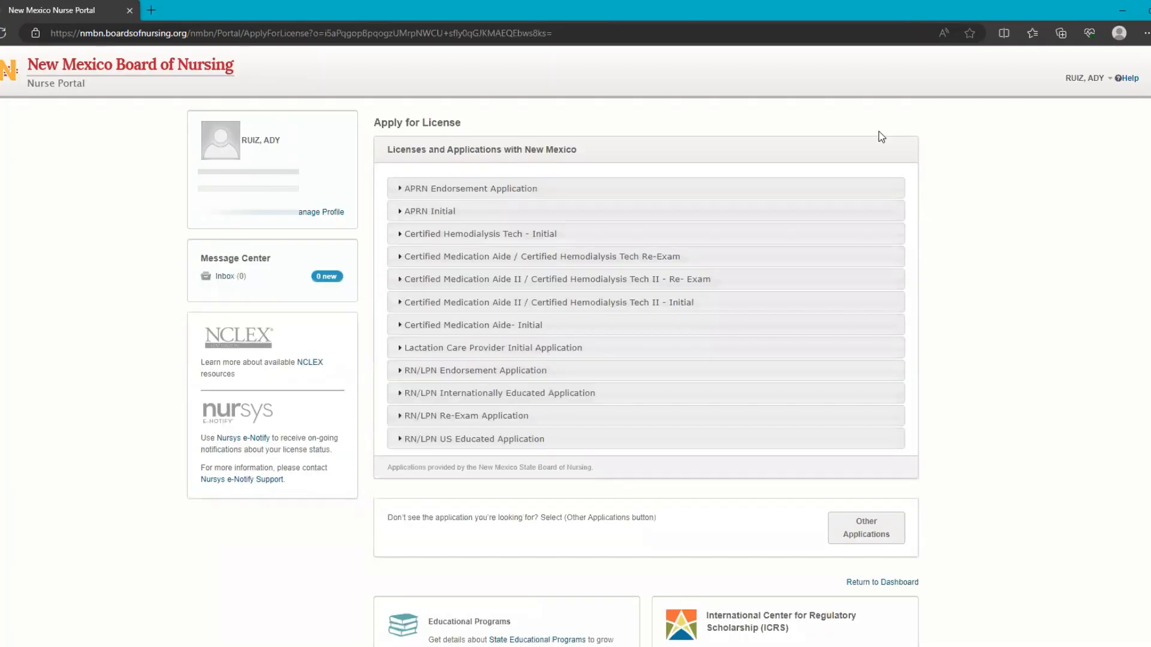
Choose the RN option of the RN/LPN US Educated Application and proceed past its instructions
{"action": "left_click", "coordinate": [663, 440]}
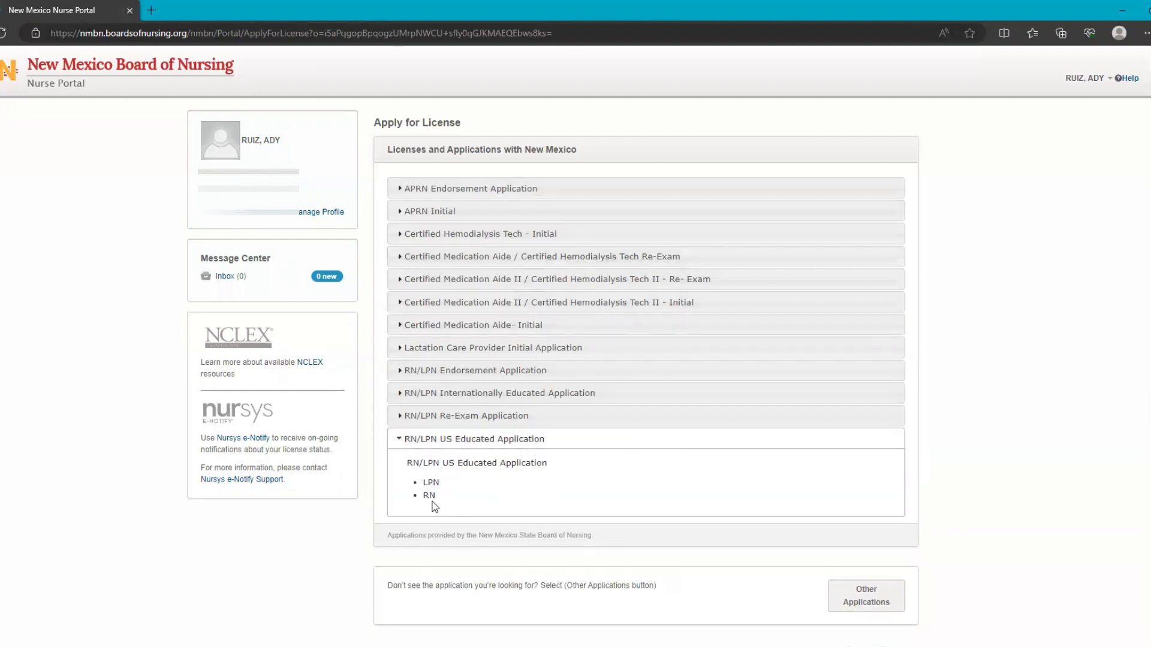
{"action": "left_click", "coordinate": [429, 496]}
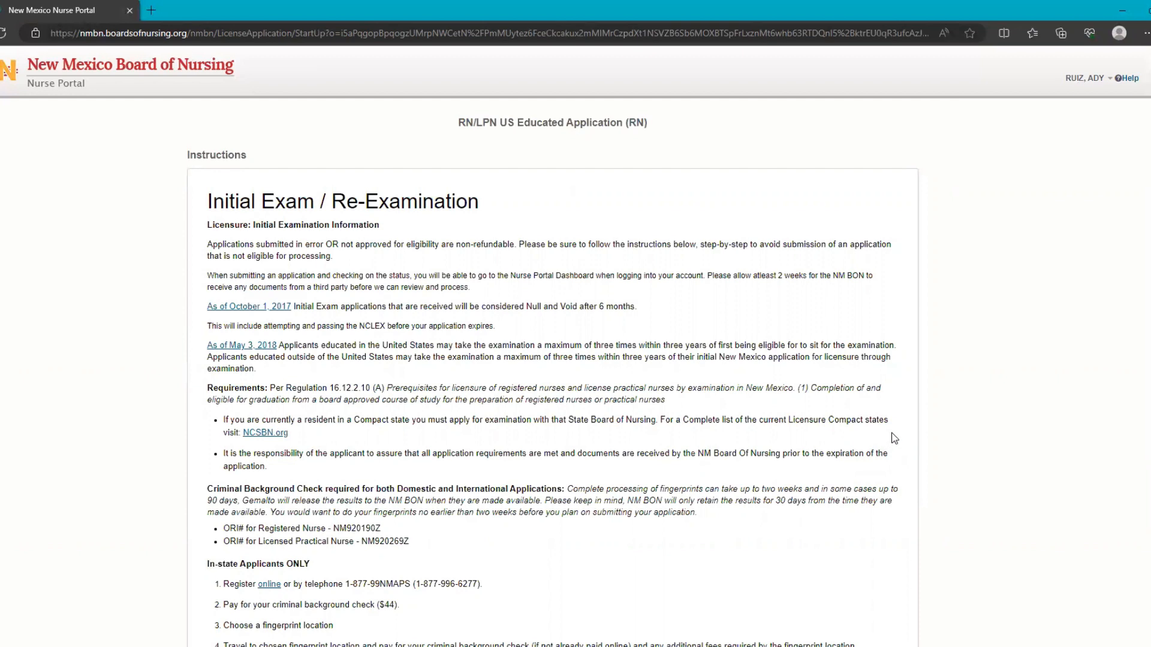
{"action": "scroll", "coordinate": [940, 397], "scroll_direction": "down", "scroll_amount": 15}
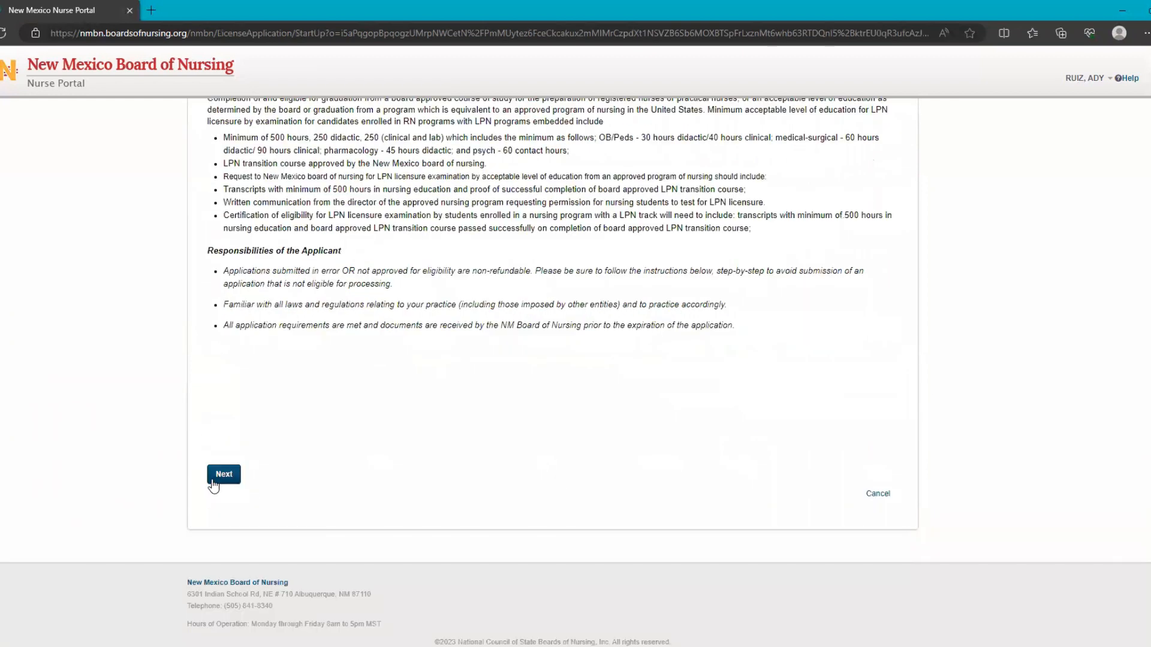
{"action": "left_click", "coordinate": [223, 475]}
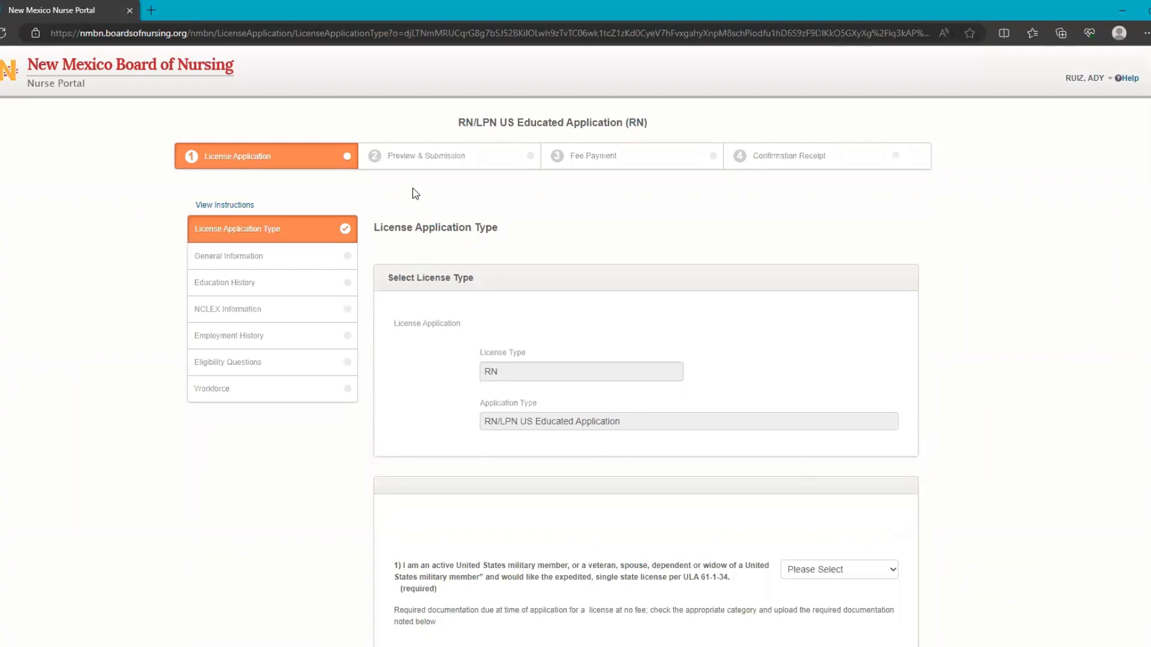
Examine the application's four stages, its list of sections and the License Application Type form
{"action": "left_click_drag", "start_coordinate": [174, 151], "coordinate": [868, 159]}
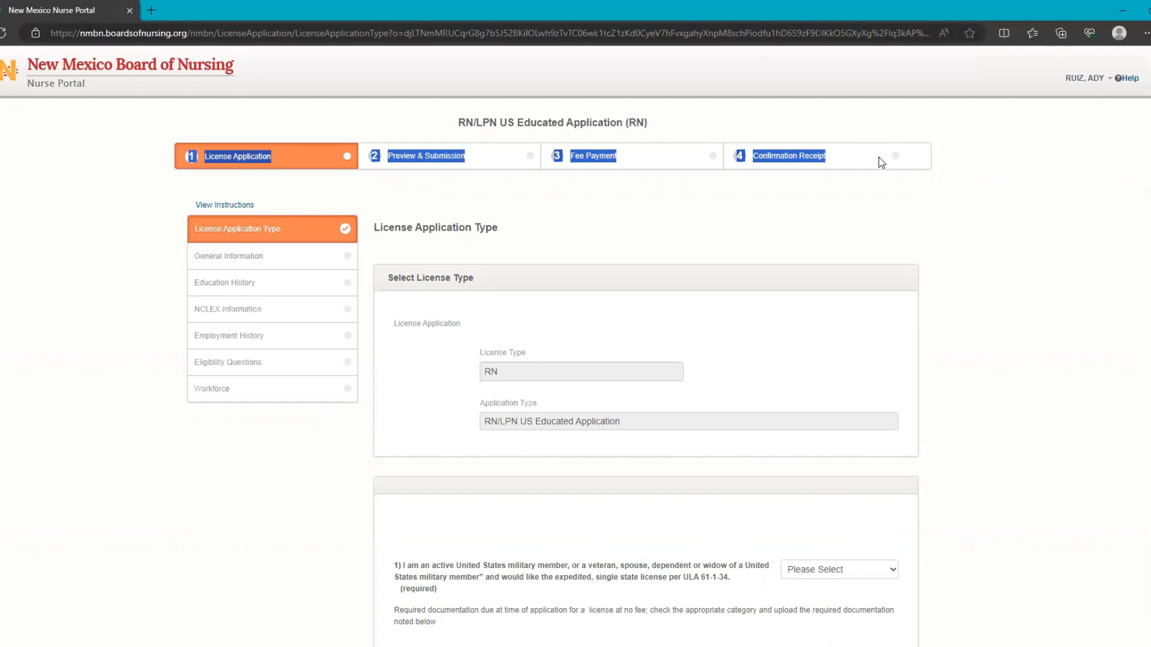
{"action": "left_click", "coordinate": [22, 263]}
{"action": "left_click_drag", "start_coordinate": [324, 450], "coordinate": [262, 200]}
{"action": "left_click", "coordinate": [259, 543]}
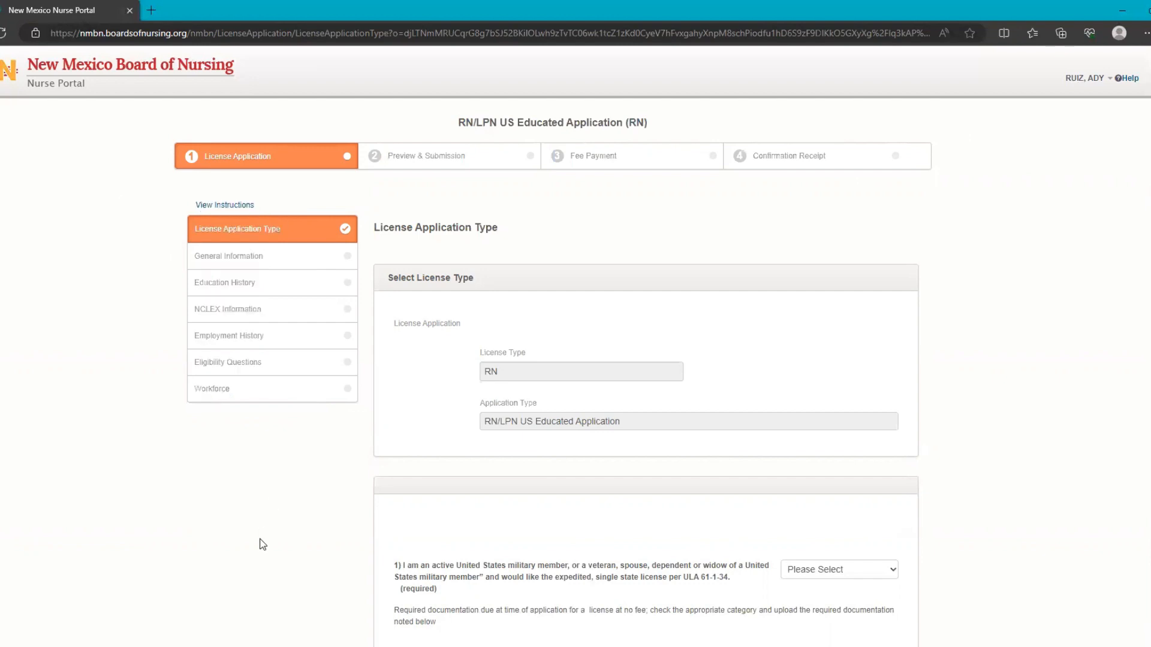
{"action": "left_click_drag", "start_coordinate": [382, 227], "coordinate": [897, 627]}
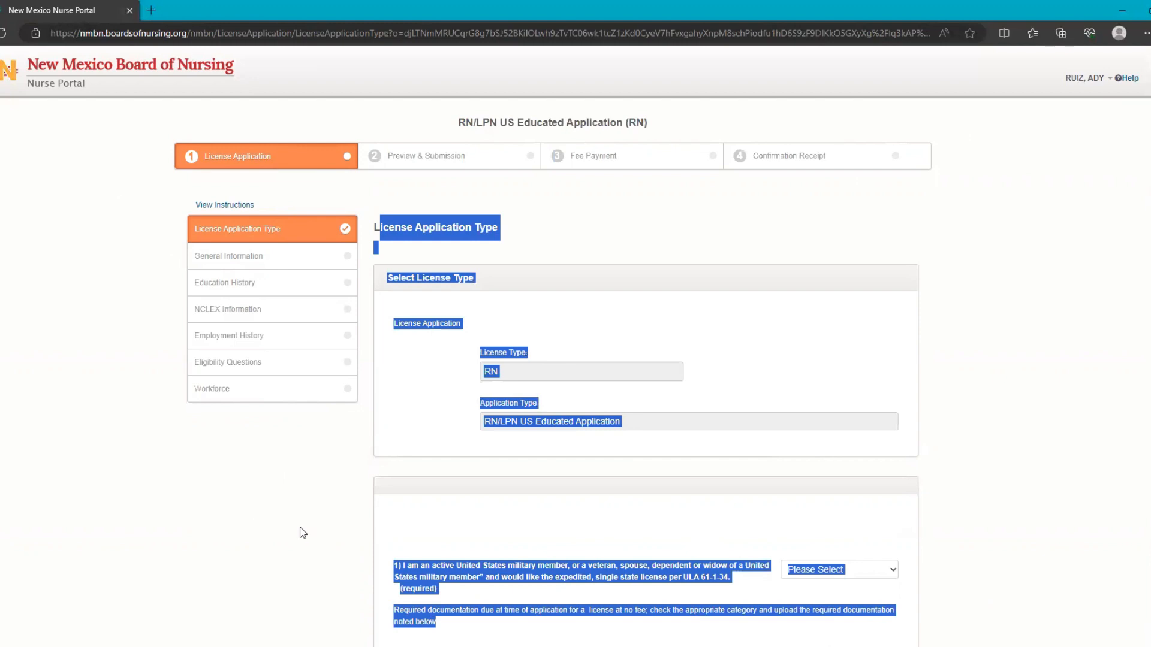
{"action": "left_click", "coordinate": [316, 528]}
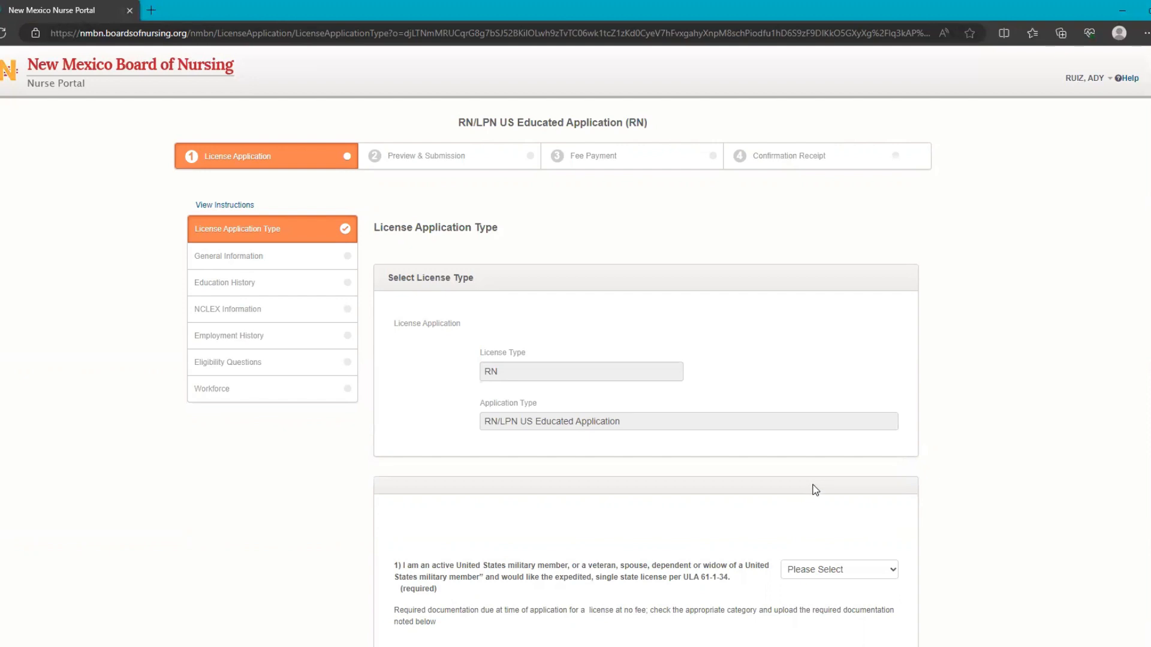
Answer the military status question with "Does not apply / I am not eligible for Waiver", then save and continue
{"action": "scroll", "coordinate": [816, 483], "scroll_direction": "down", "scroll_amount": 2}
{"action": "left_click", "coordinate": [870, 478]}
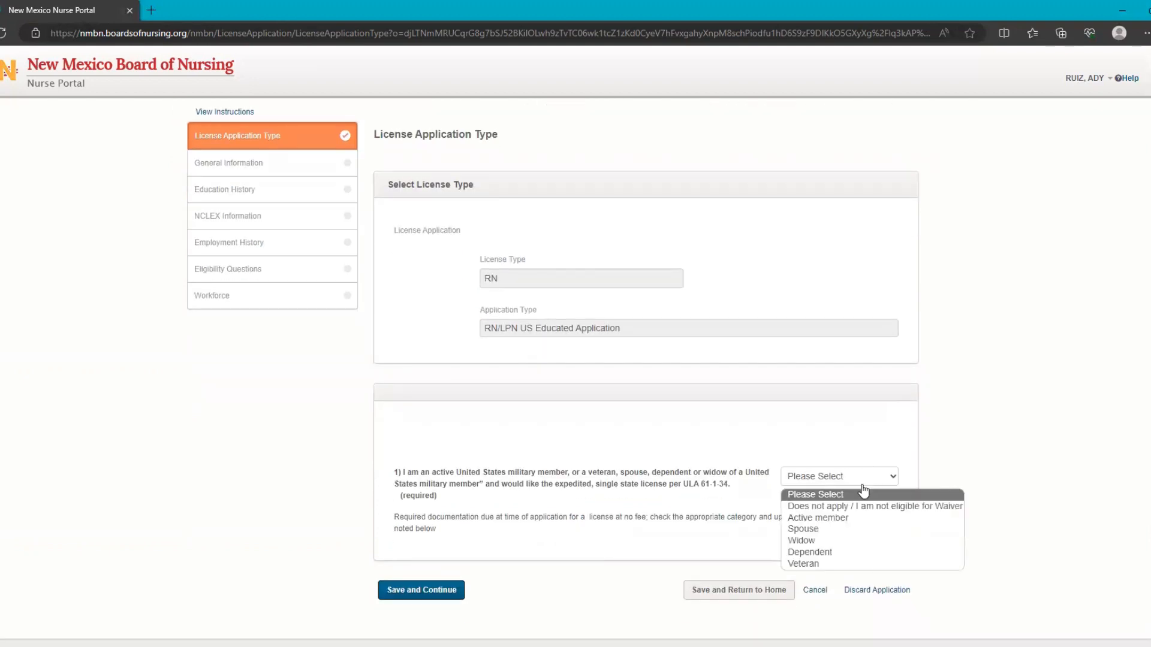
{"action": "left_click", "coordinate": [838, 508]}
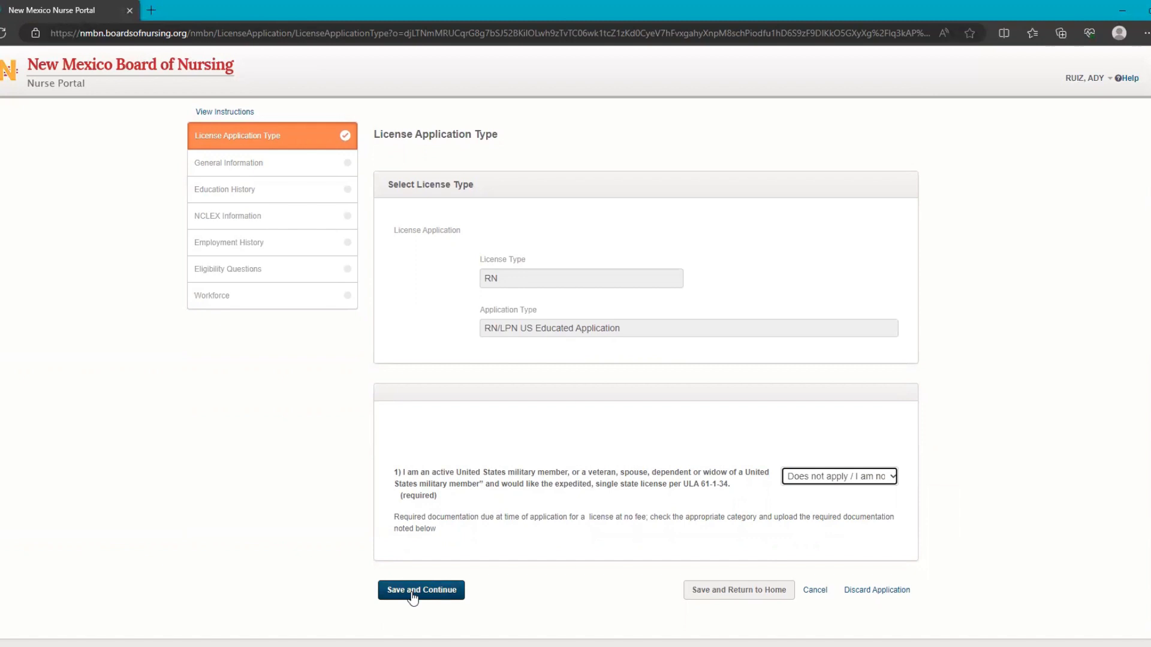
{"action": "left_click", "coordinate": [412, 593]}
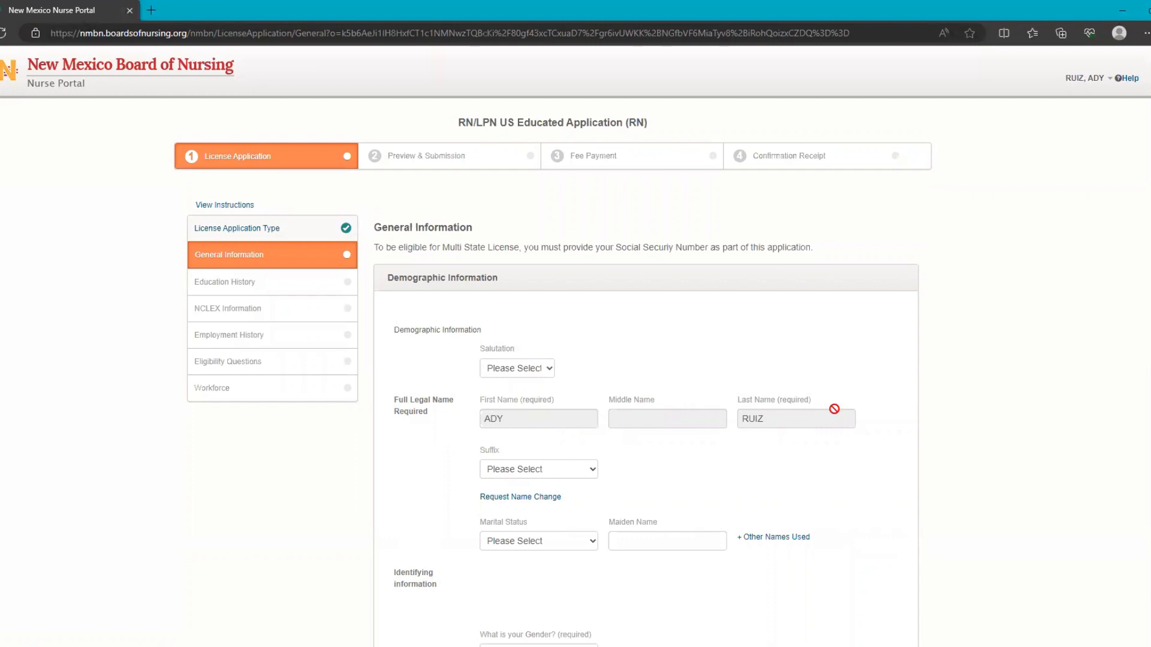
{"action": "scroll", "coordinate": [834, 408], "scroll_direction": "down", "scroll_amount": 2}
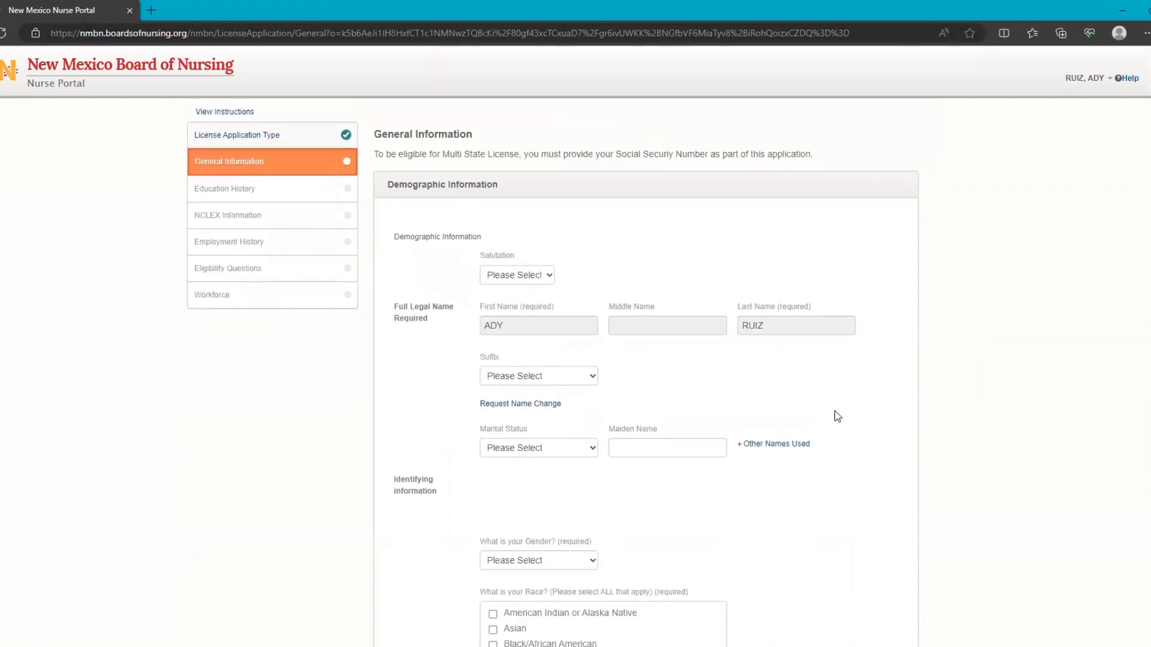
{"action": "scroll", "coordinate": [838, 416], "scroll_direction": "down", "scroll_amount": 2}
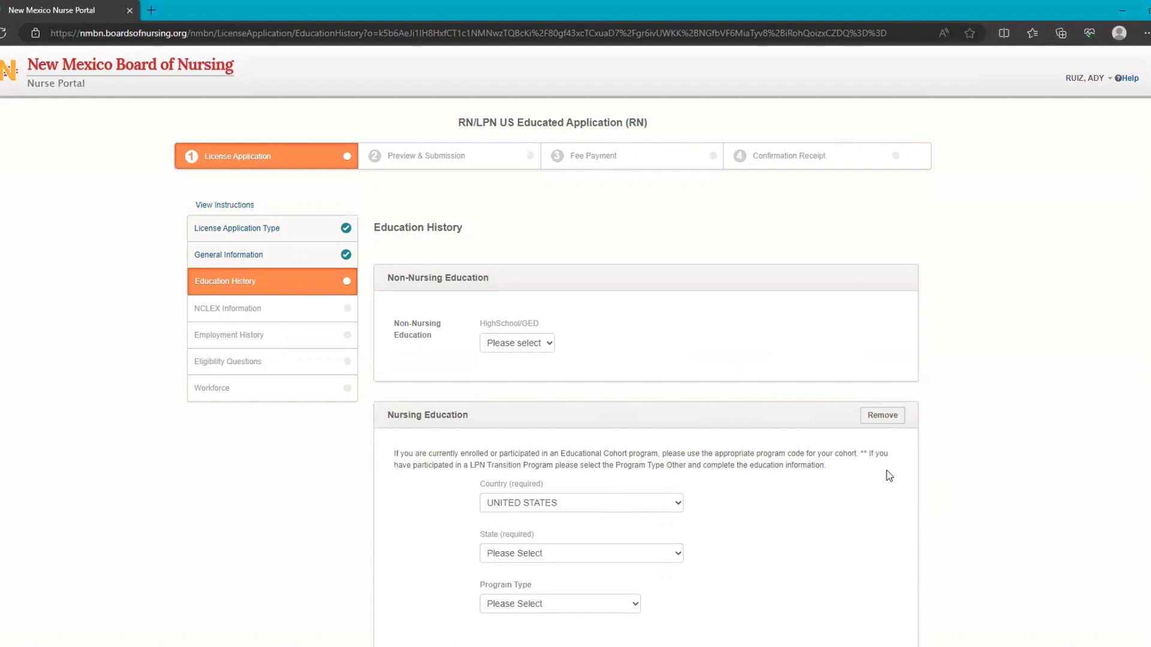
Set the nursing education country to UNITED STATES and the state to NEW MEXICO - NM
{"action": "scroll", "coordinate": [746, 361], "scroll_direction": "down", "scroll_amount": 4}
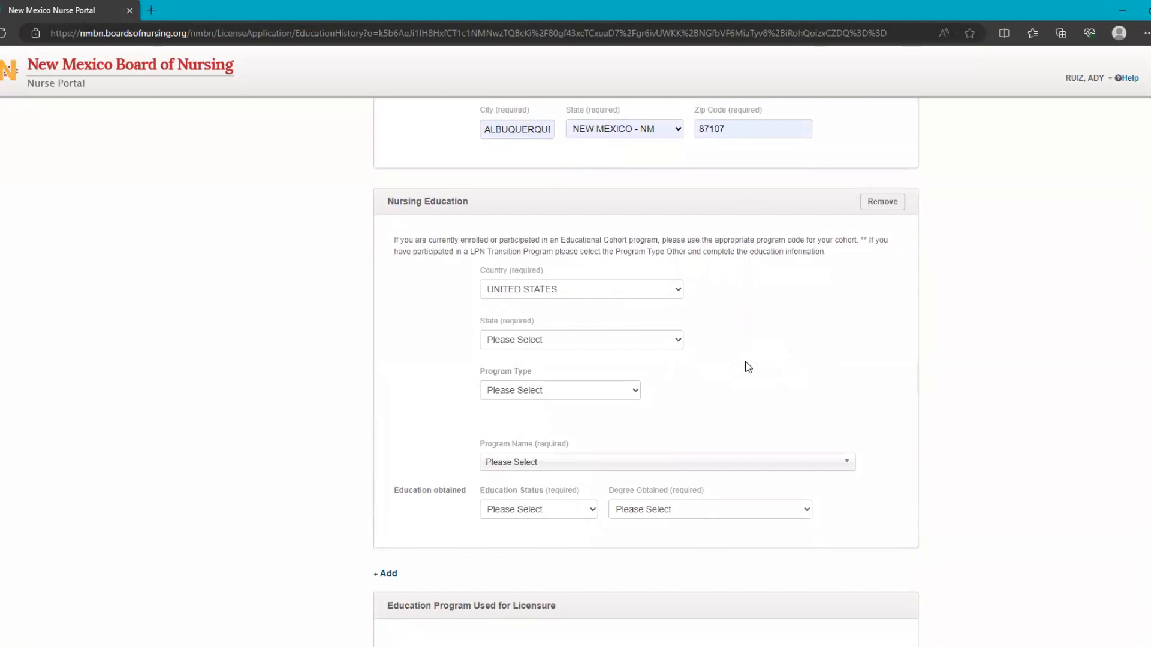
{"action": "left_click", "coordinate": [586, 296]}
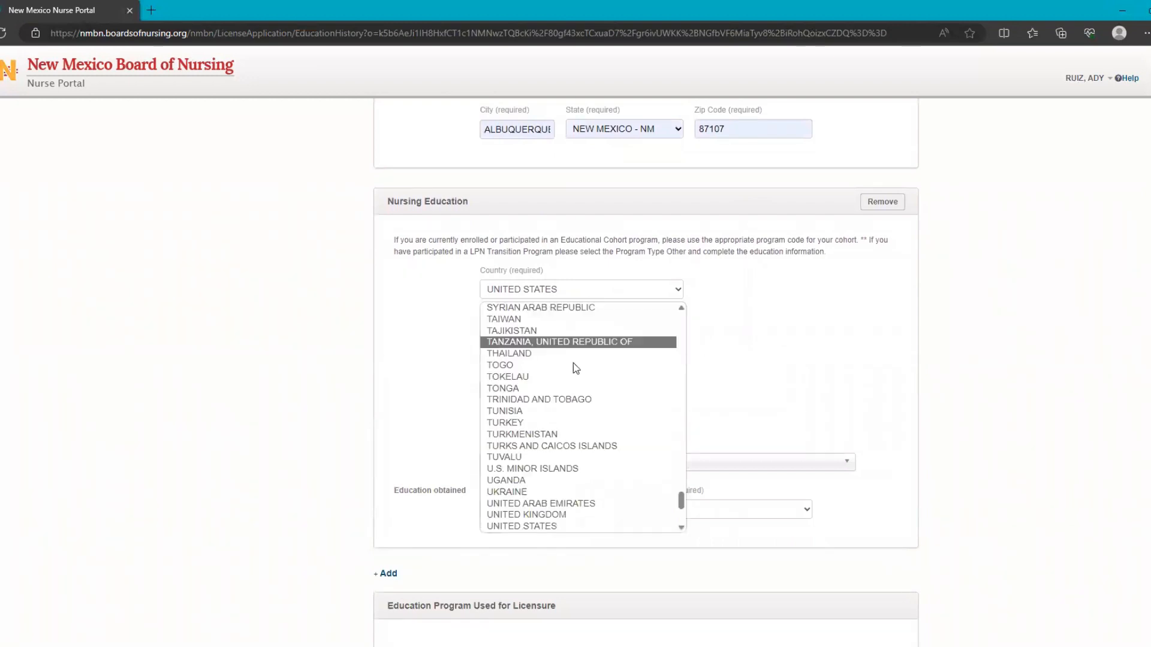
{"action": "left_click", "coordinate": [556, 530]}
{"action": "left_click", "coordinate": [604, 343]}
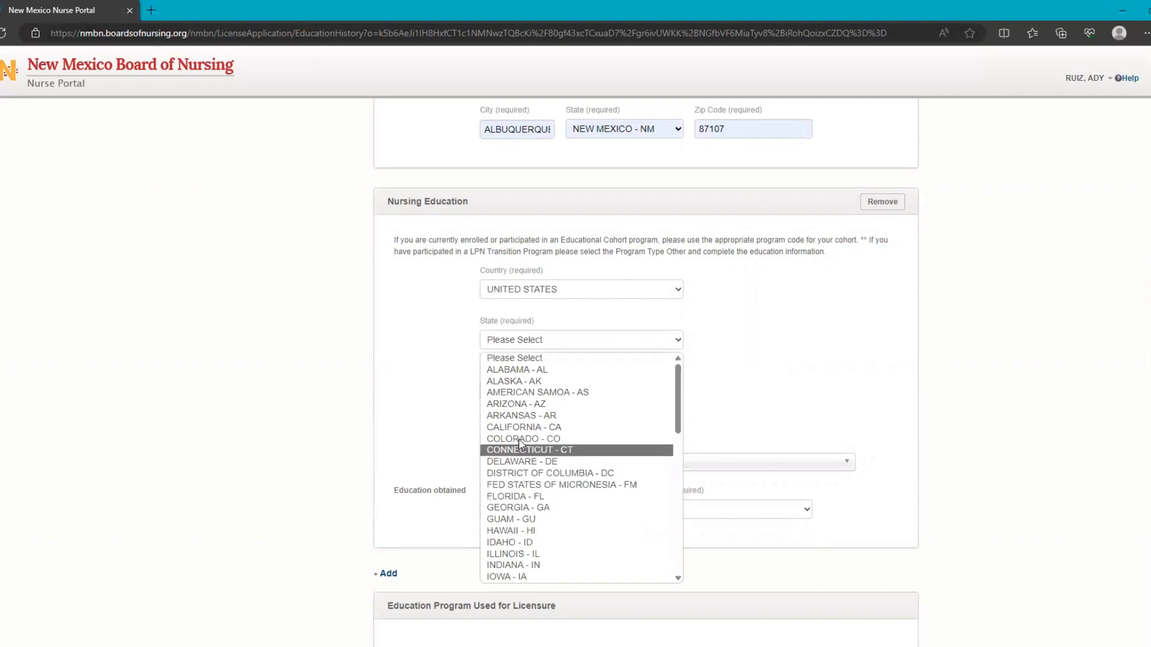
{"action": "scroll", "coordinate": [531, 449], "scroll_direction": "down", "scroll_amount": 2}
{"action": "scroll", "coordinate": [531, 448], "scroll_direction": "down", "scroll_amount": 4}
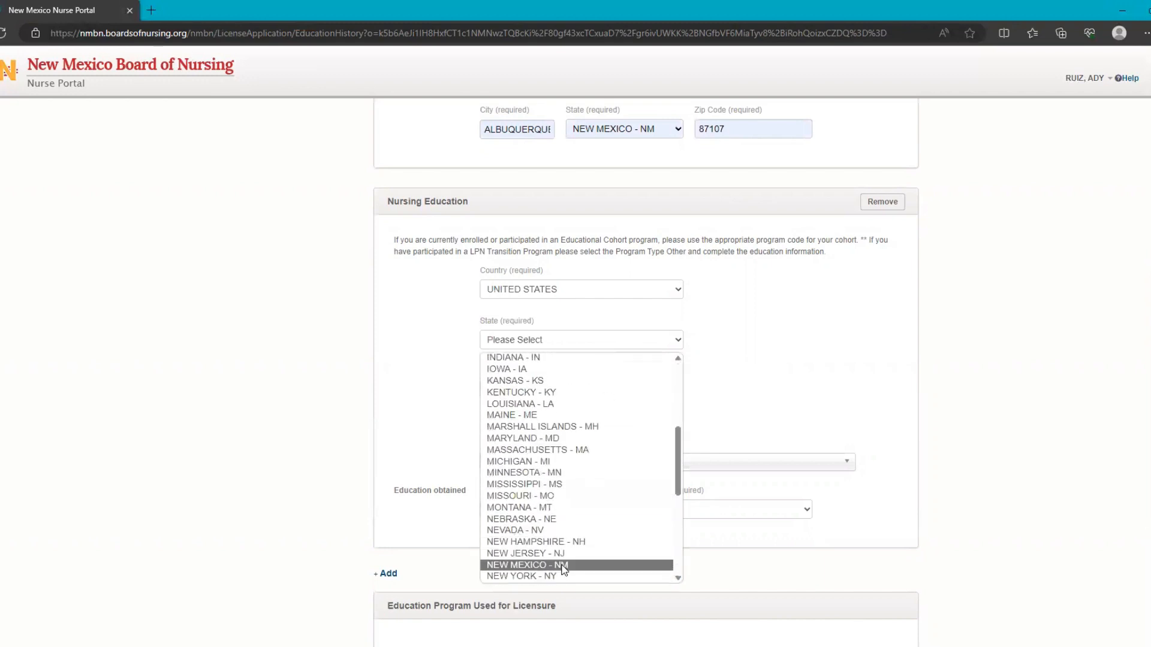
{"action": "left_click", "coordinate": [564, 565]}
Set the nursing education program type to RN
{"action": "scroll", "coordinate": [617, 400], "scroll_direction": "down", "scroll_amount": 3}
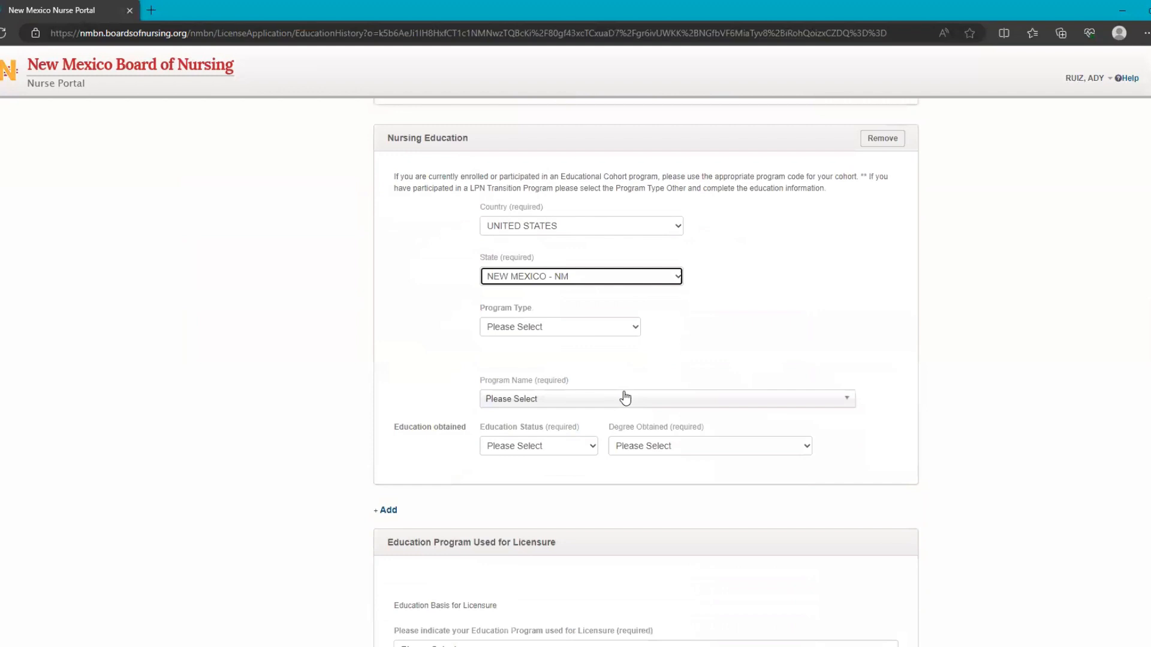
{"action": "scroll", "coordinate": [612, 357], "scroll_direction": "up", "scroll_amount": 1}
{"action": "left_click", "coordinate": [579, 298]}
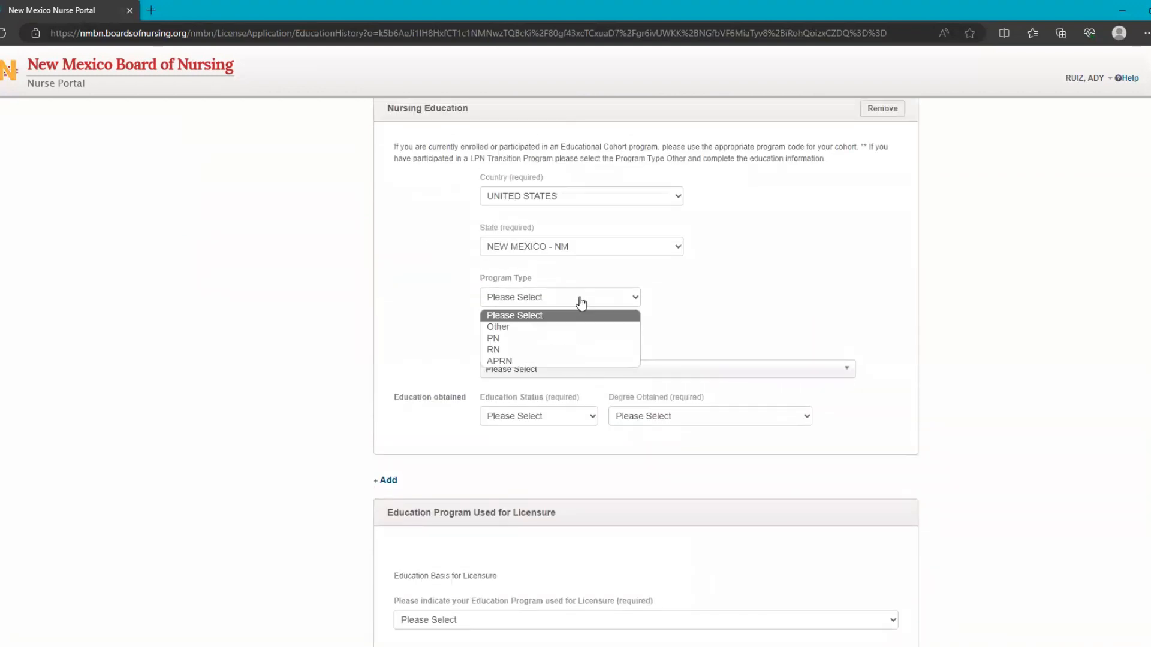
{"action": "left_click", "coordinate": [528, 350]}
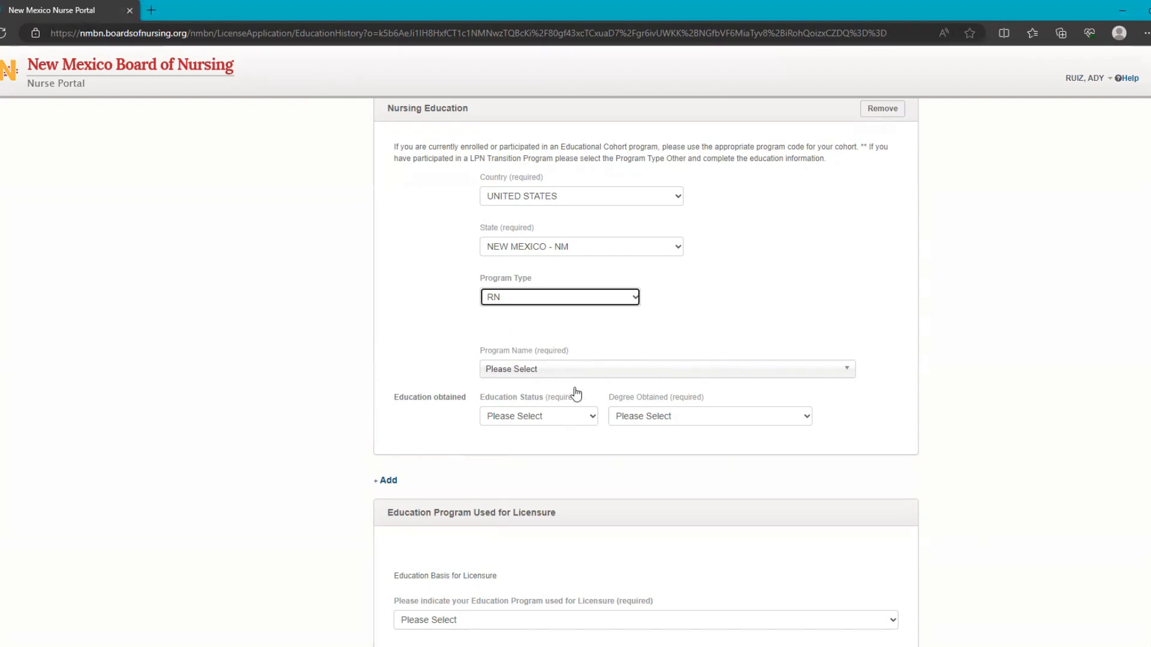
Choose the NMNEC Santa Fe Community College and University of New Mexico - BS program as the nursing program name
{"action": "left_click", "coordinate": [588, 373]}
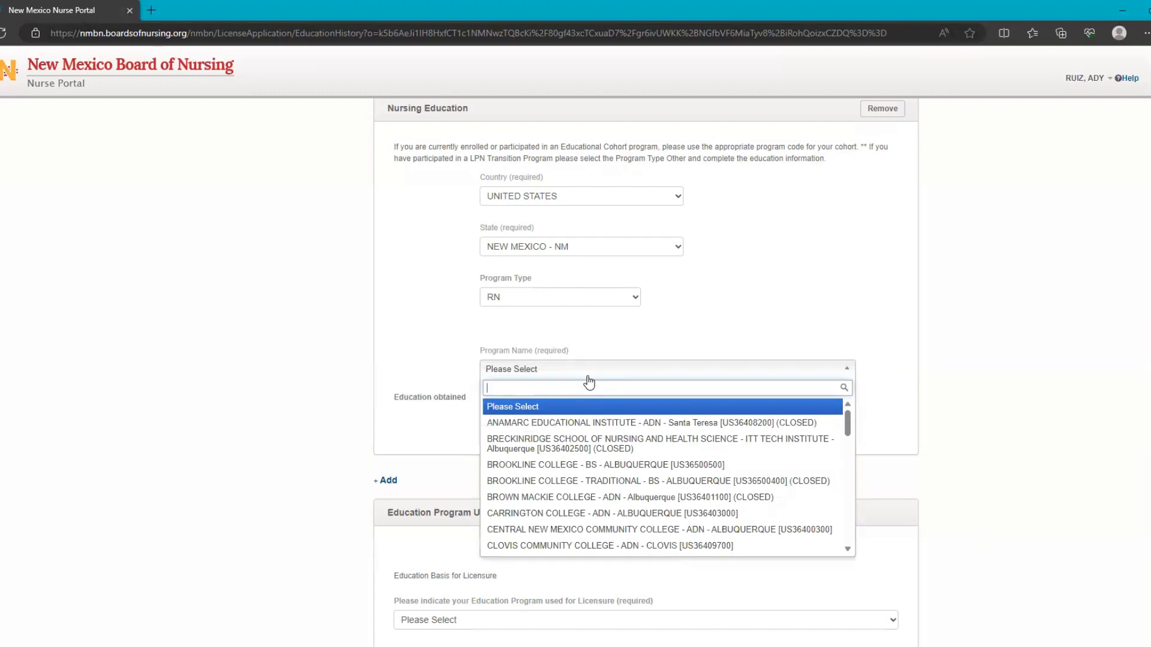
{"action": "scroll", "coordinate": [585, 462], "scroll_direction": "down", "scroll_amount": 3}
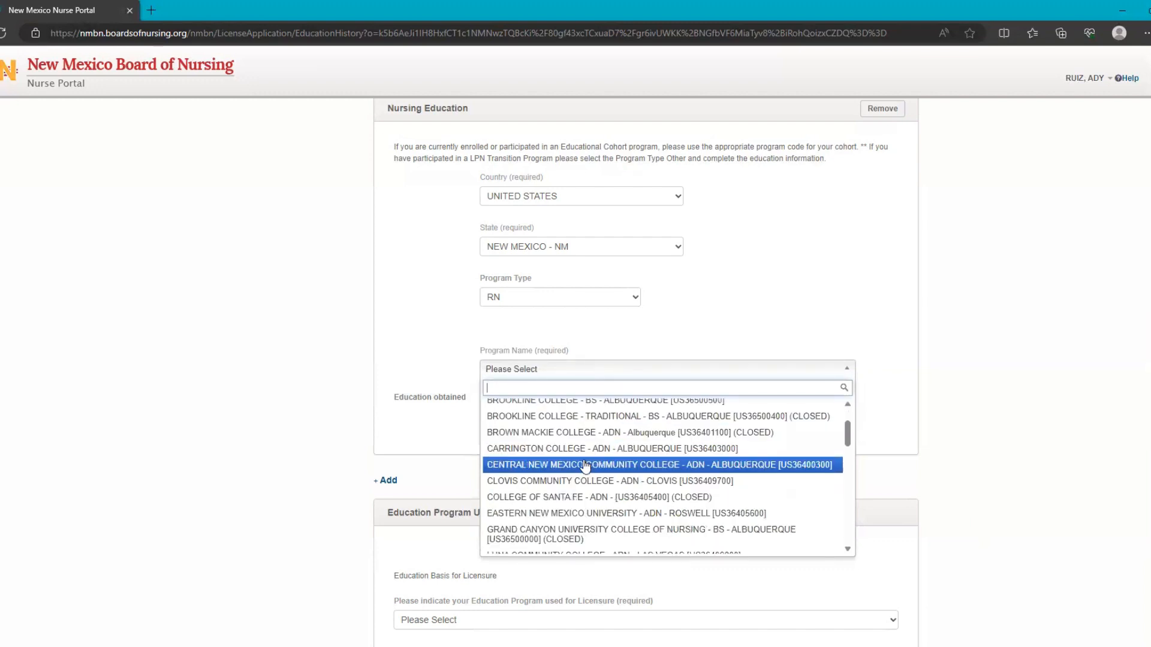
{"action": "scroll", "coordinate": [584, 465], "scroll_direction": "down", "scroll_amount": 3}
{"action": "scroll", "coordinate": [585, 465], "scroll_direction": "down", "scroll_amount": 3}
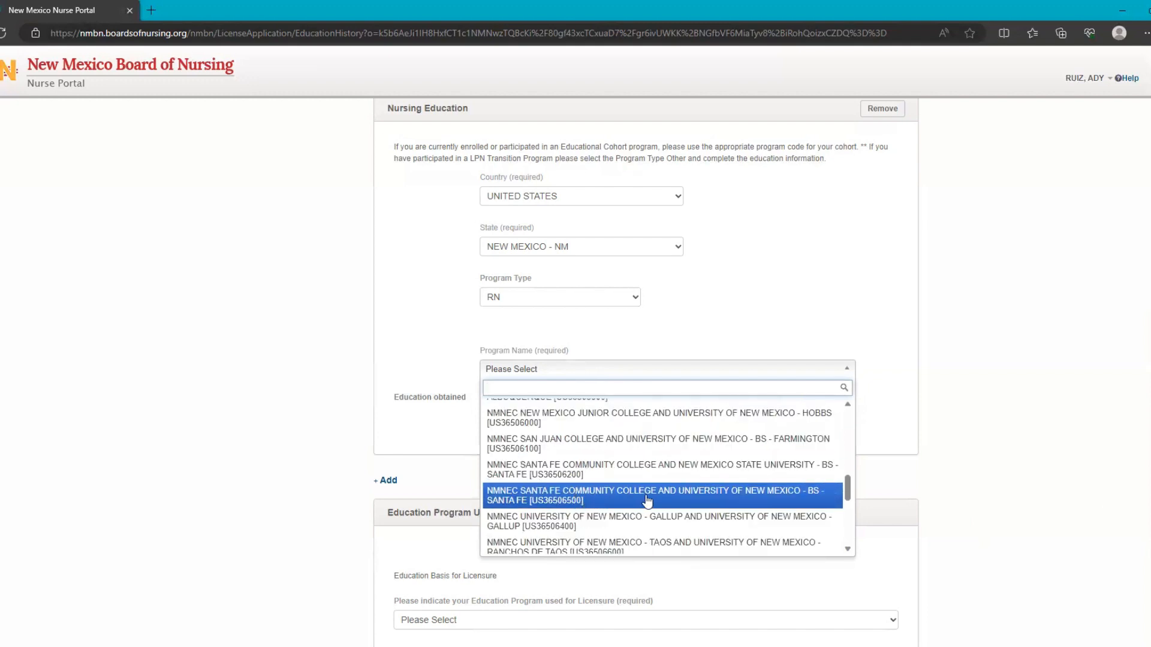
{"action": "scroll", "coordinate": [647, 501], "scroll_direction": "down", "scroll_amount": 2}
{"action": "scroll", "coordinate": [647, 501], "scroll_direction": "up", "scroll_amount": 2}
{"action": "scroll", "coordinate": [646, 501], "scroll_direction": "up", "scroll_amount": 2}
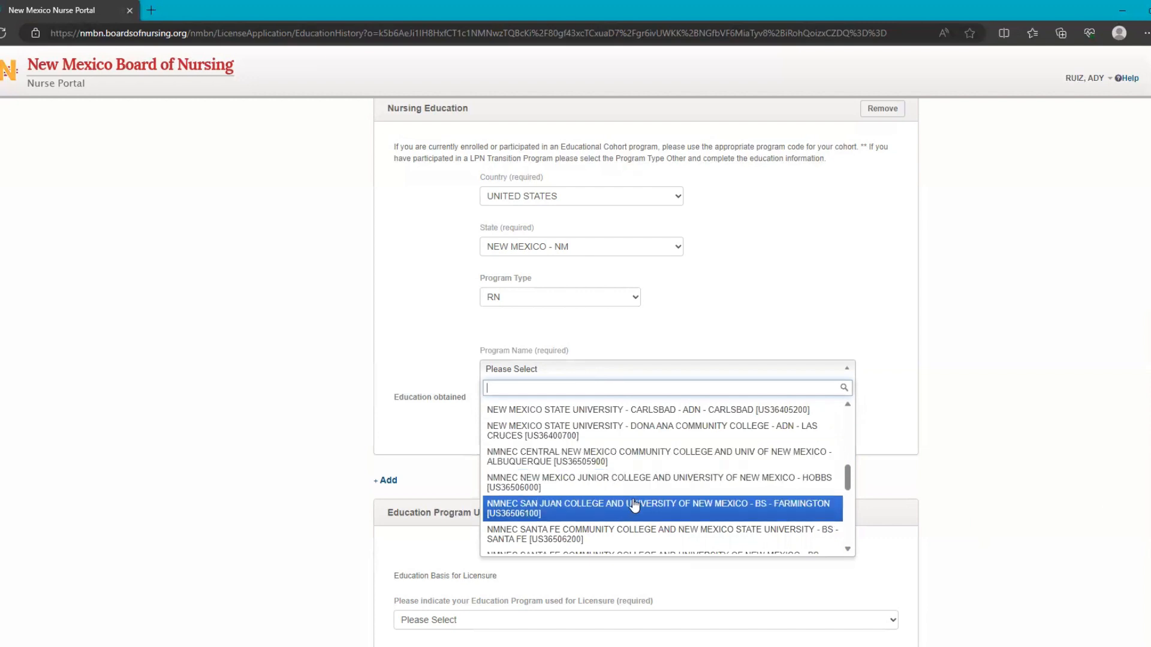
{"action": "left_click", "coordinate": [599, 550]}
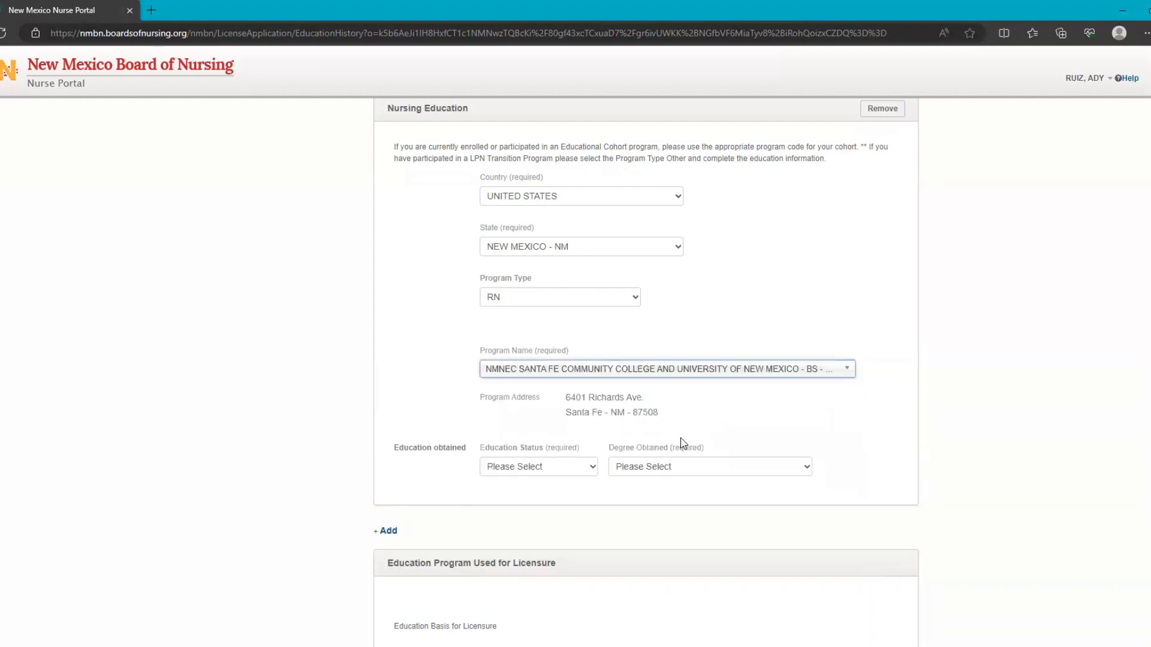
Set the education status to Expecting Graduation and choose the degree obtained for the nursing program
{"action": "left_click", "coordinate": [586, 471]}
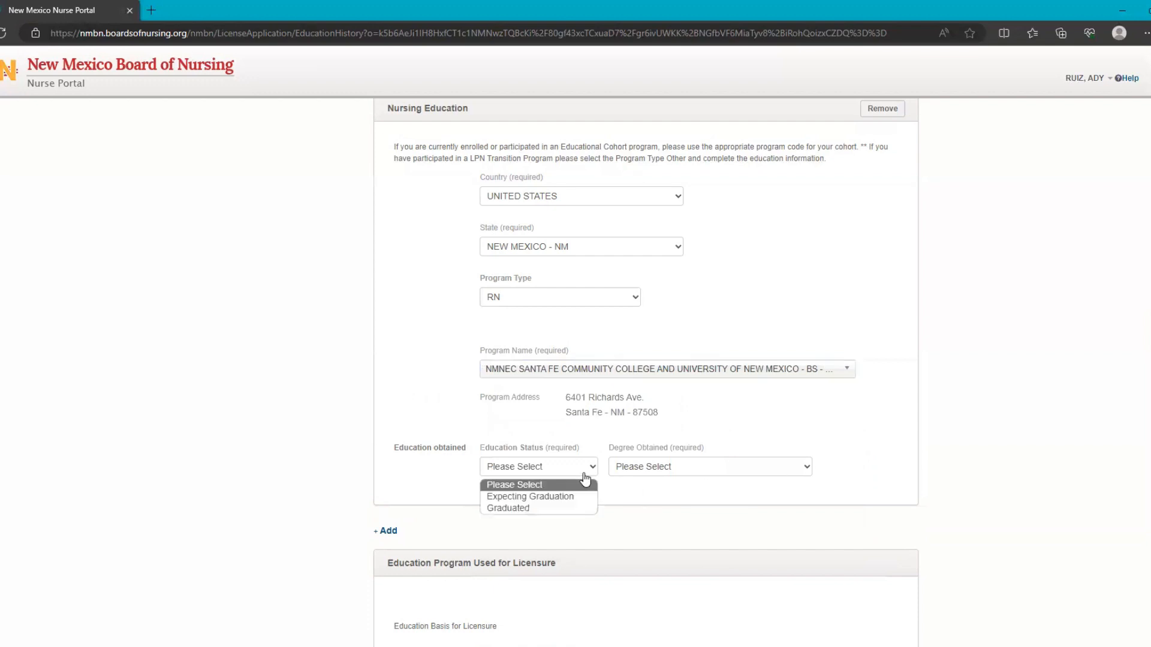
{"action": "left_click", "coordinate": [540, 495]}
{"action": "left_click", "coordinate": [664, 468]}
{"action": "left_click", "coordinate": [663, 544]}
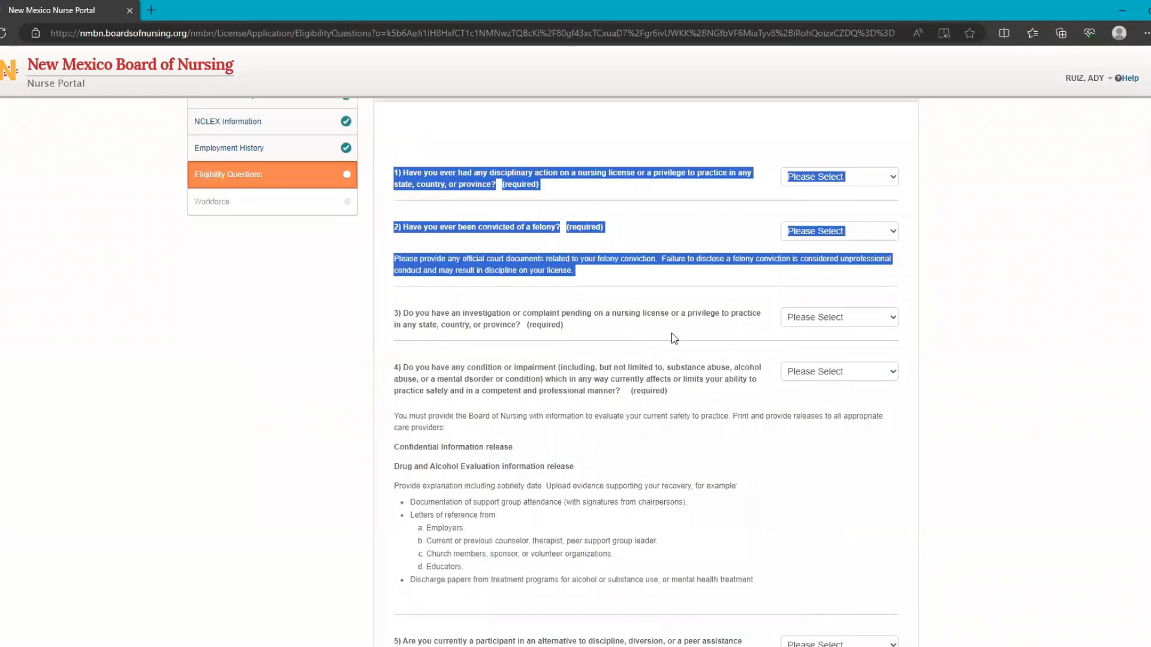
Review the required eligibility questions and the application's Preview & Submission stage
{"action": "left_click_drag", "start_coordinate": [674, 337], "coordinate": [866, 644]}
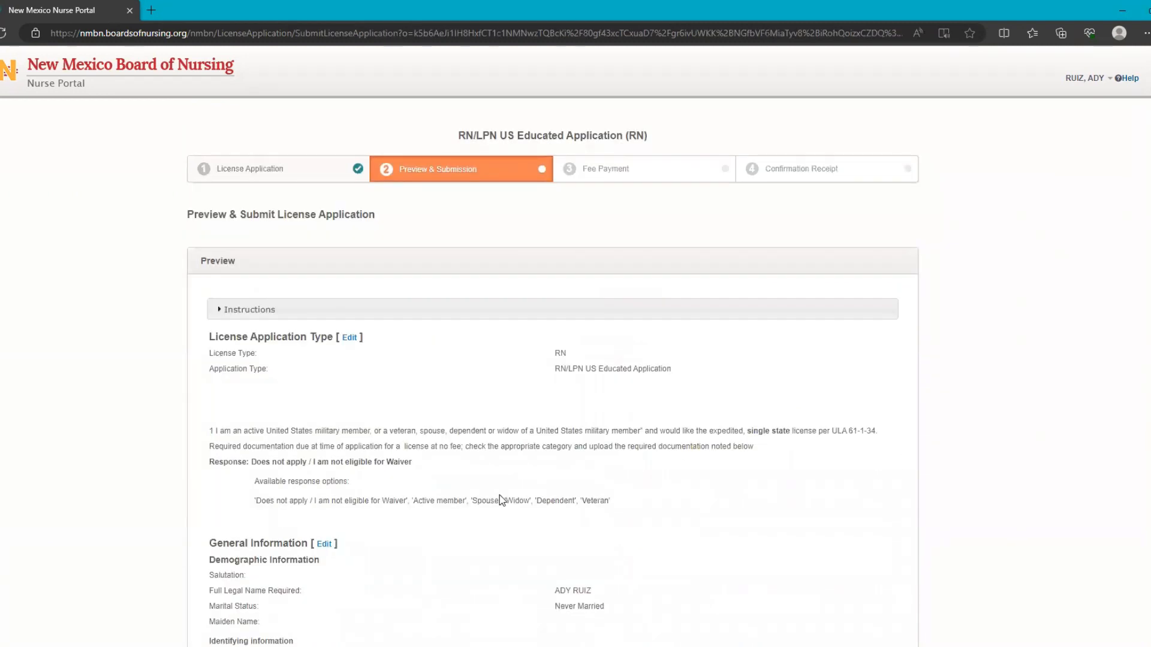
{"action": "left_click_drag", "start_coordinate": [381, 176], "coordinate": [539, 187]}
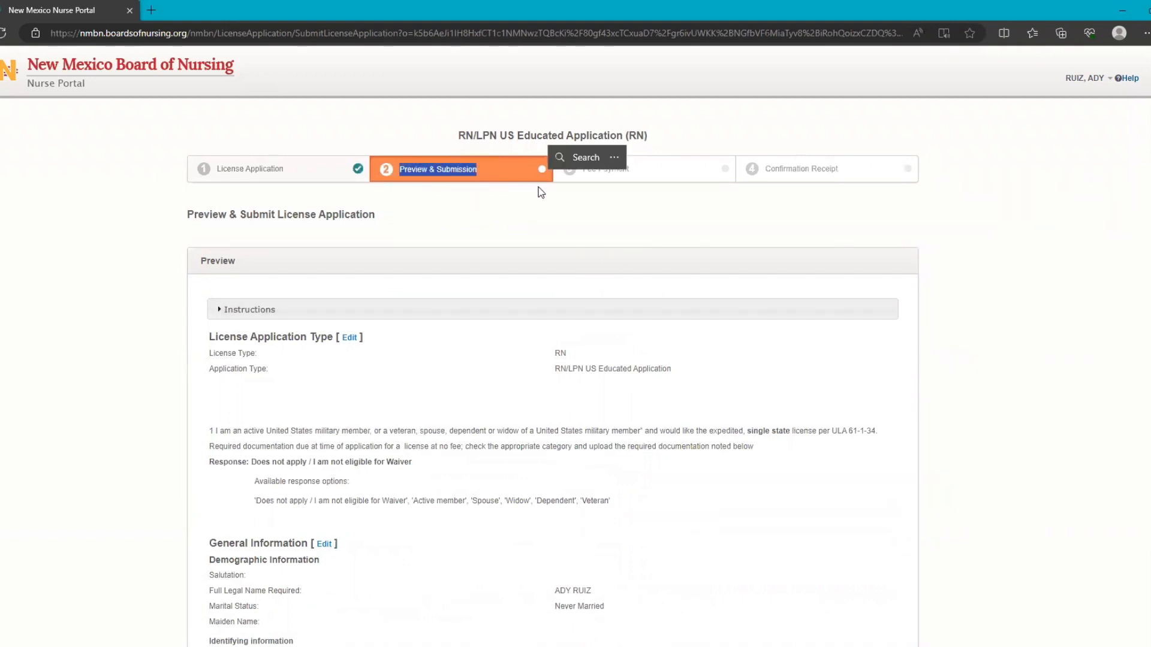